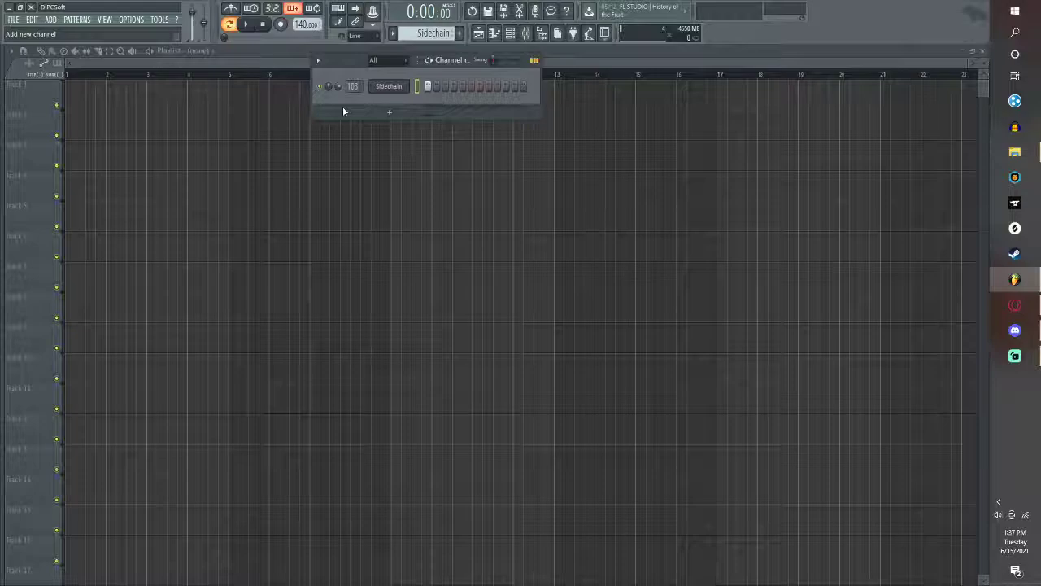
Add a Serum instrument as a new channel in the channel rack.
mouse_move(2, 55)
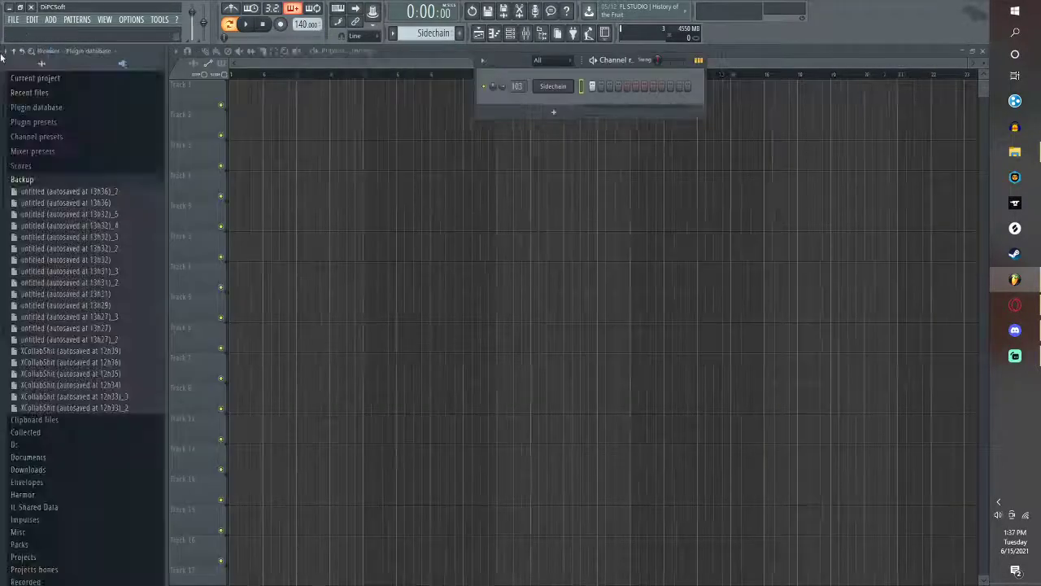
click(184, 62)
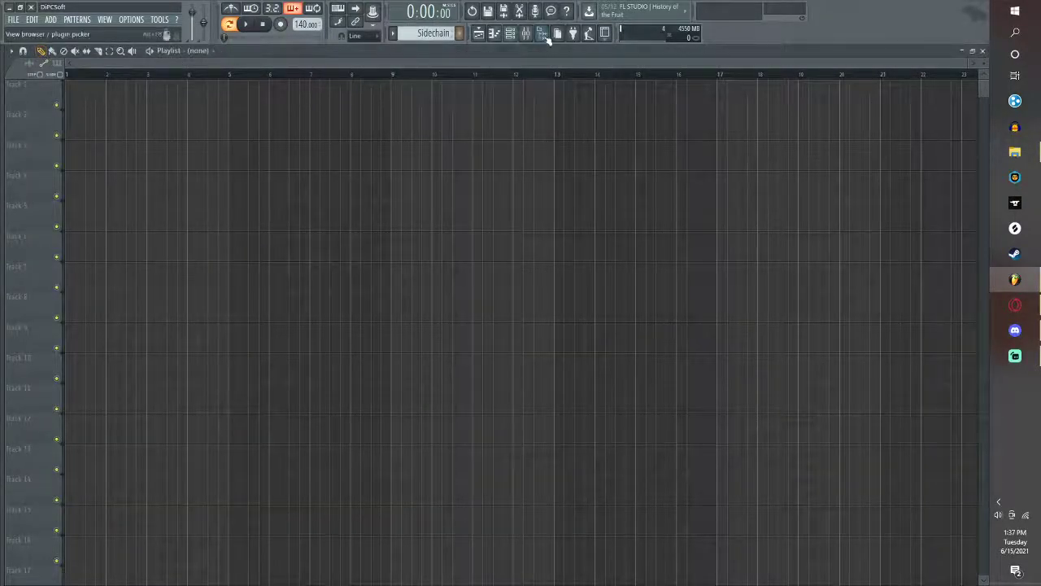
click(511, 35)
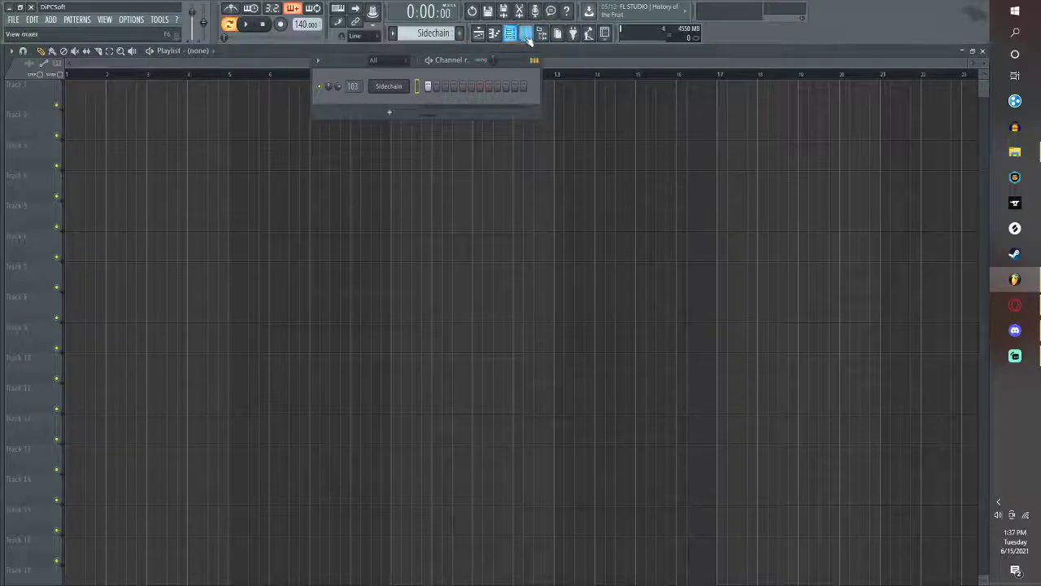
click(388, 112)
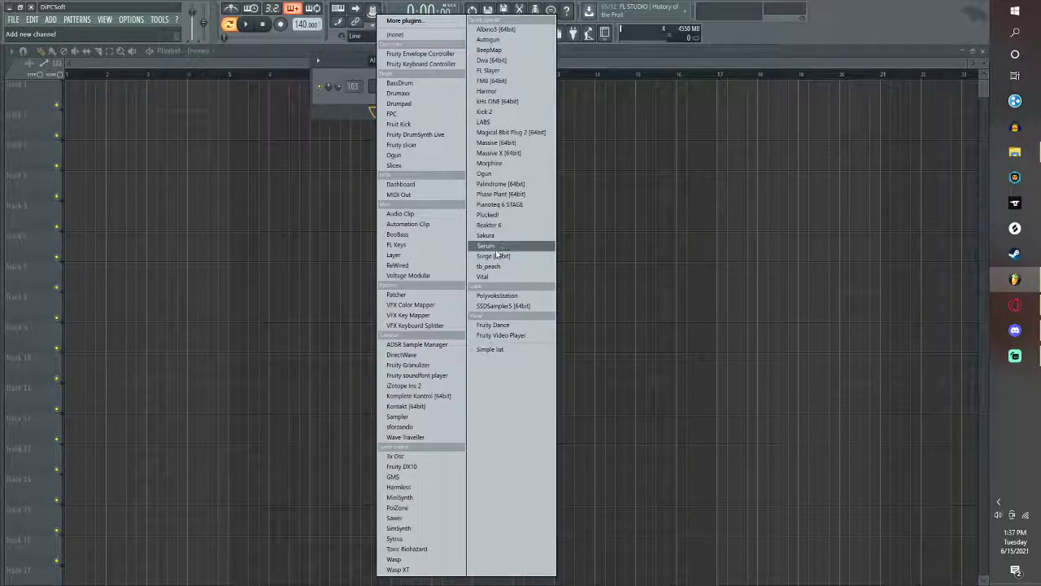
click(488, 245)
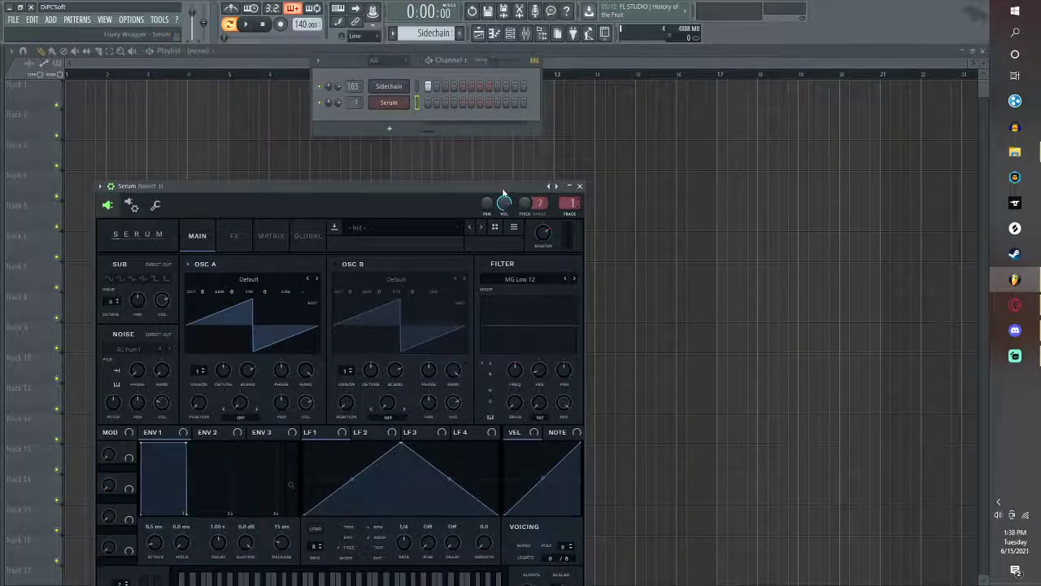
Shape Serum's envelope 1 into a pluck with a decay of 402 ms and sustain at its minimum.
drag(506, 192, 718, 49)
drag(457, 402, 444, 471)
drag(427, 402, 416, 403)
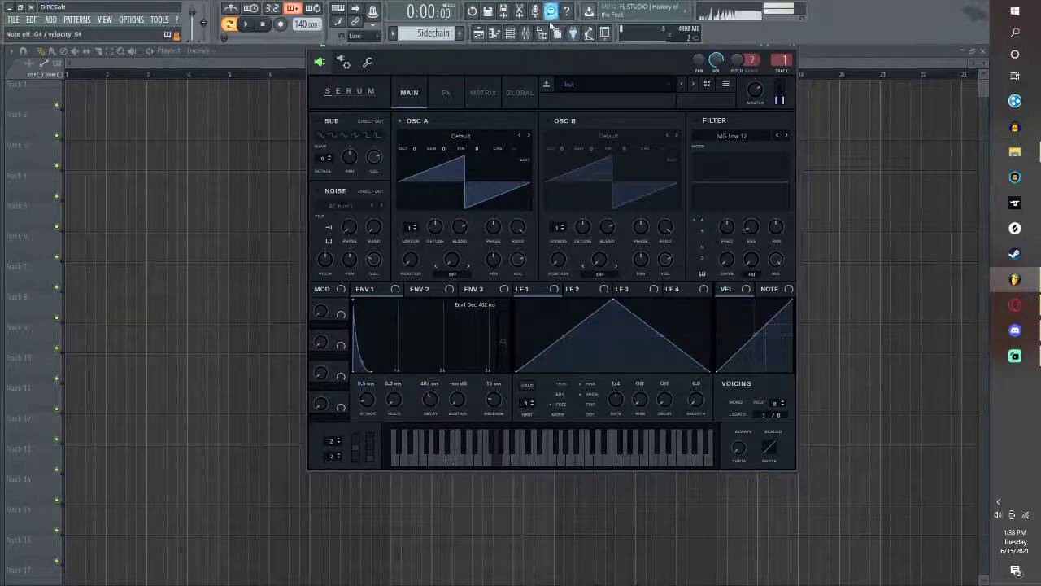
Load Fruity Convolver into the first effect slot of mixer Insert 1 and place its window beside the slots.
click(526, 34)
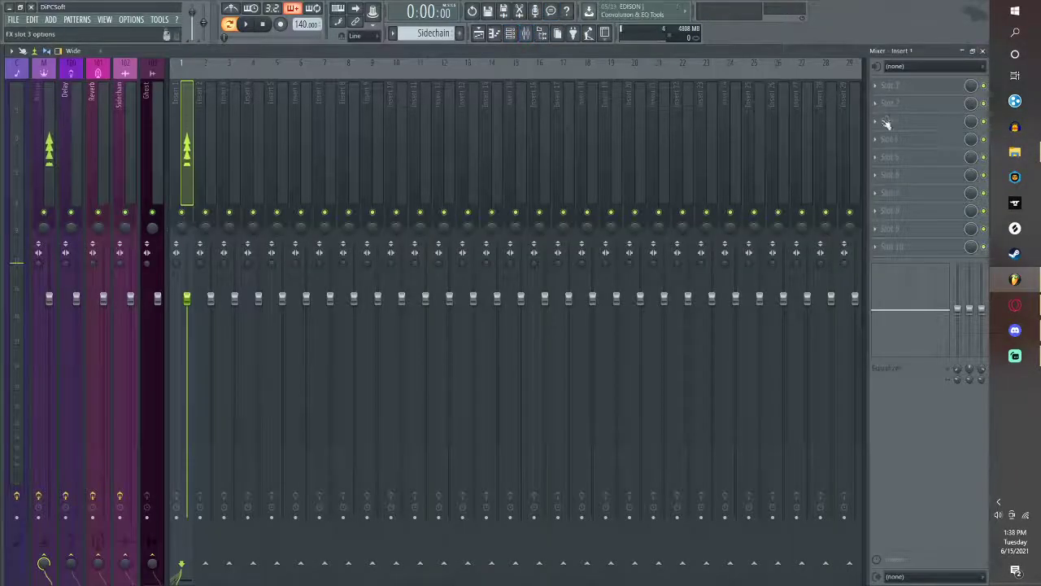
click(908, 87)
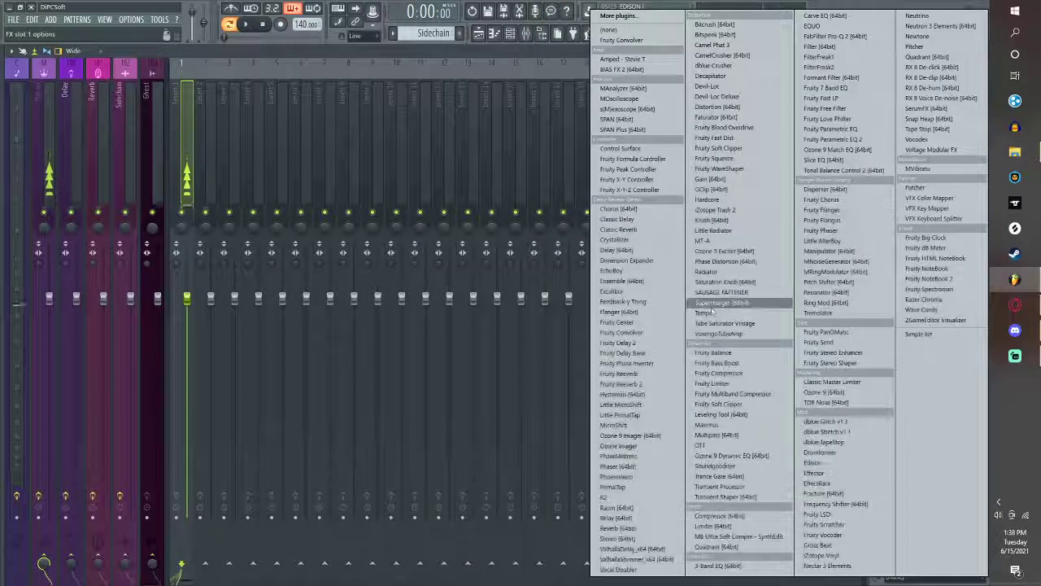
click(634, 334)
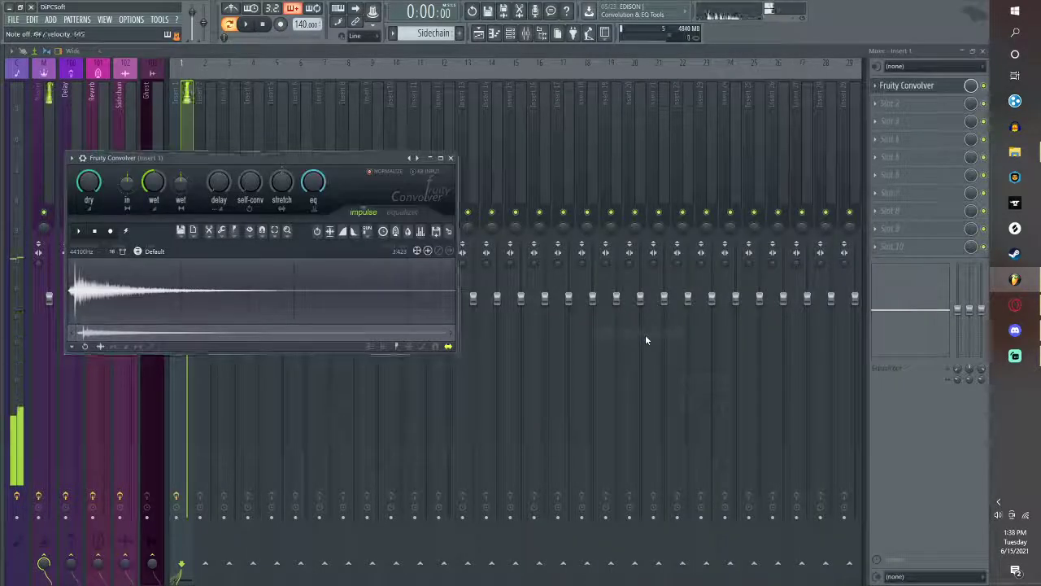
drag(349, 161, 773, 229)
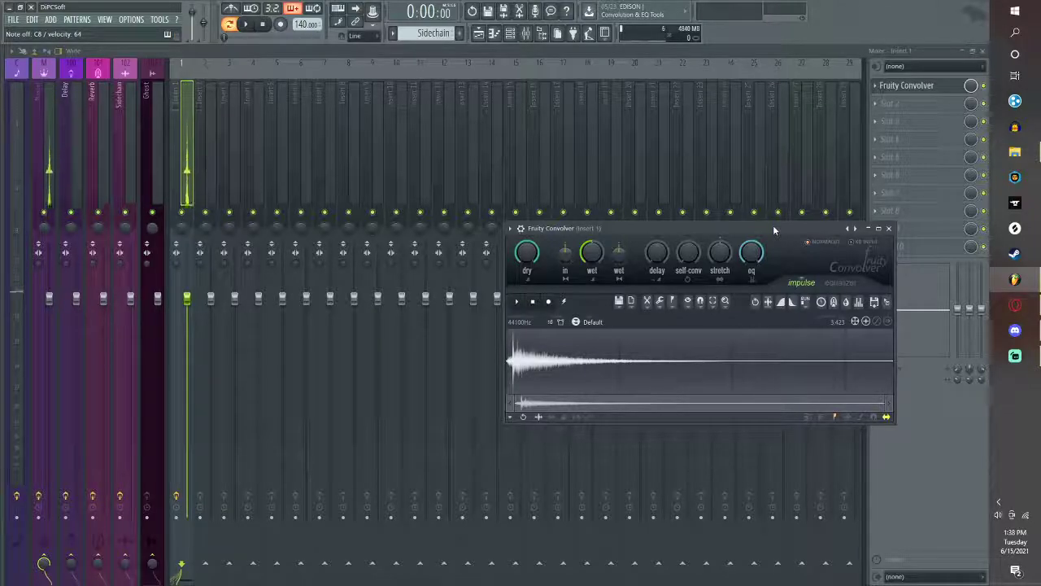
drag(773, 225, 691, 162)
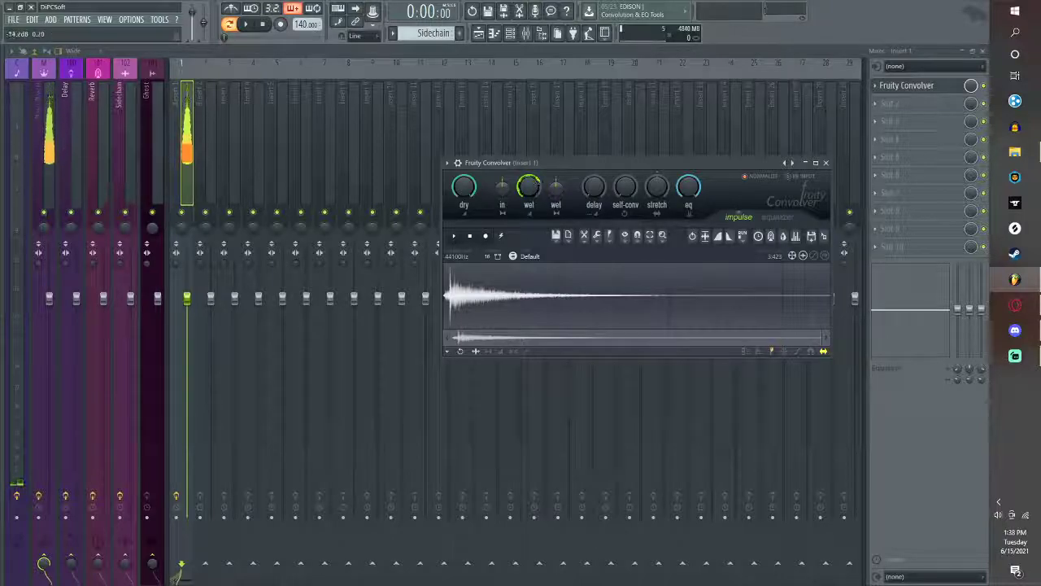
Try different stretch amounts on Fruity Convolver's default impulse.
click(643, 195)
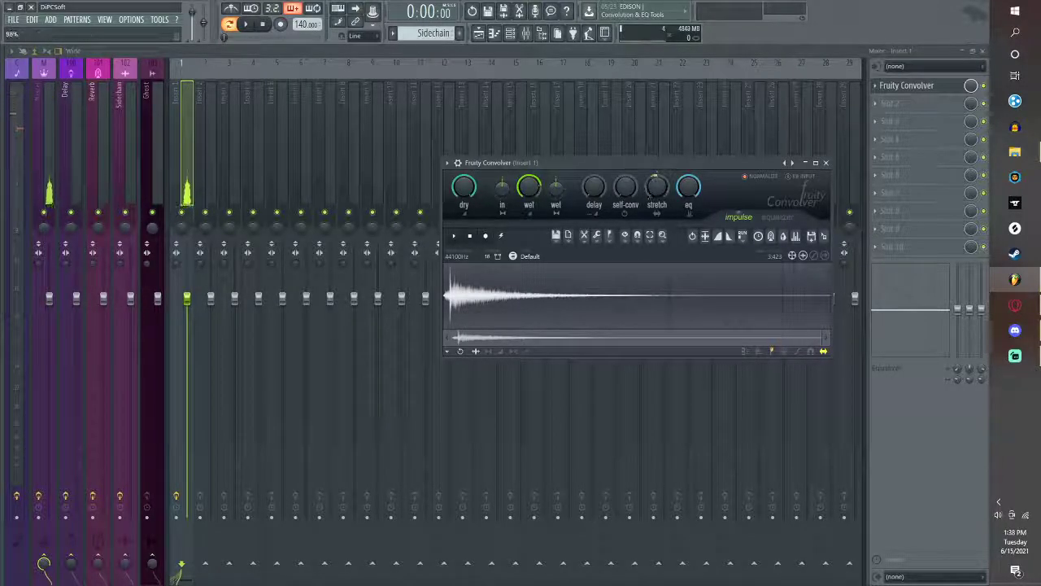
click(660, 187)
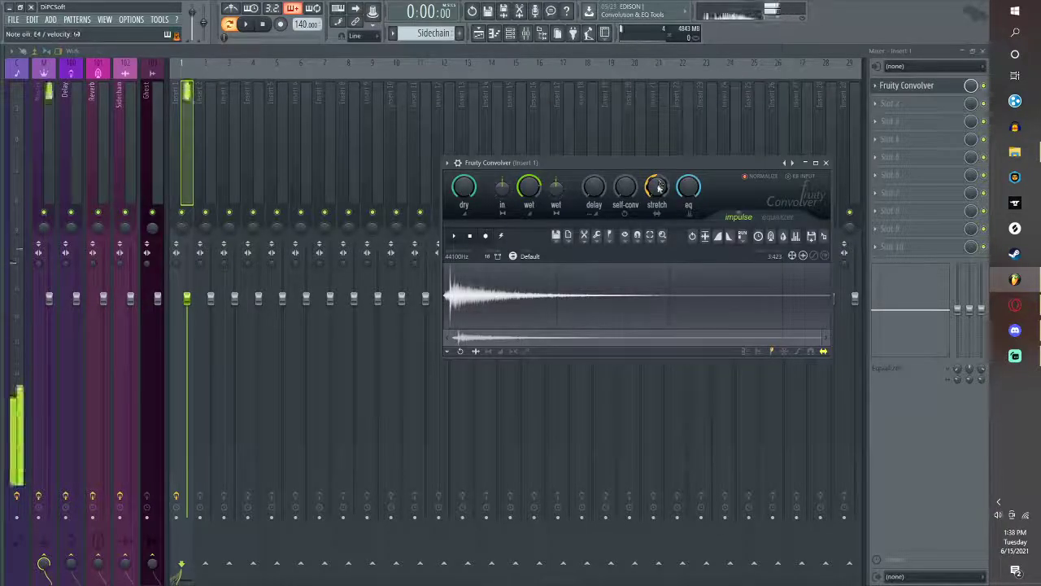
drag(657, 187, 658, 212)
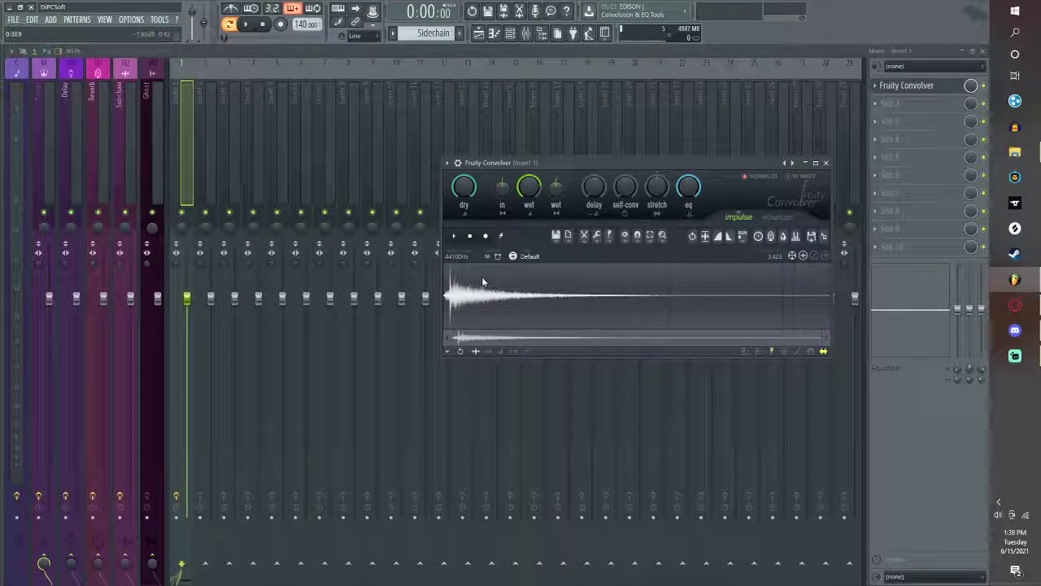
Fade away the tail of Fruity Convolver's default impulse so that only its initial spike remains.
drag(454, 294, 741, 291)
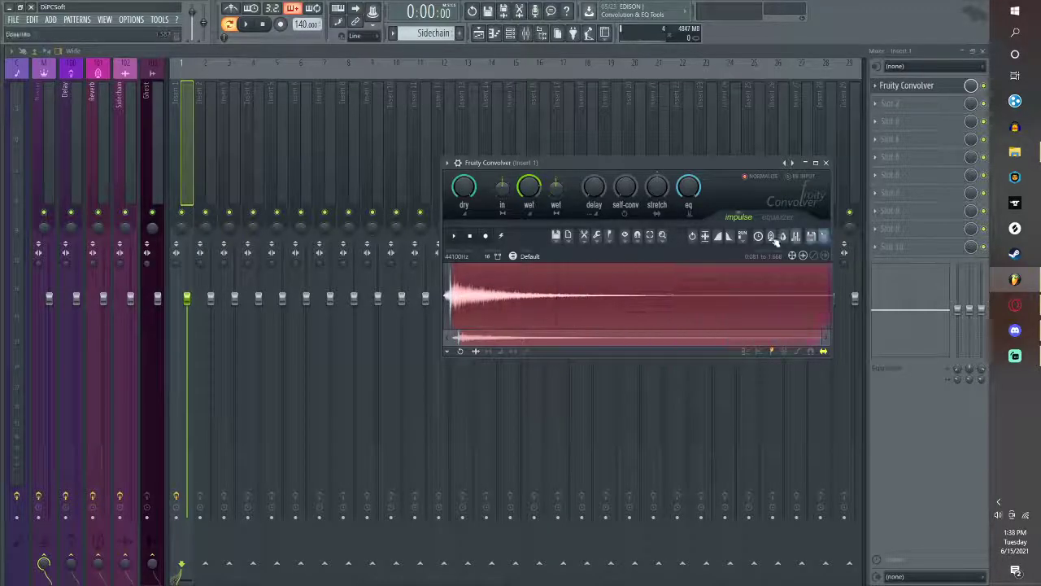
click(717, 236)
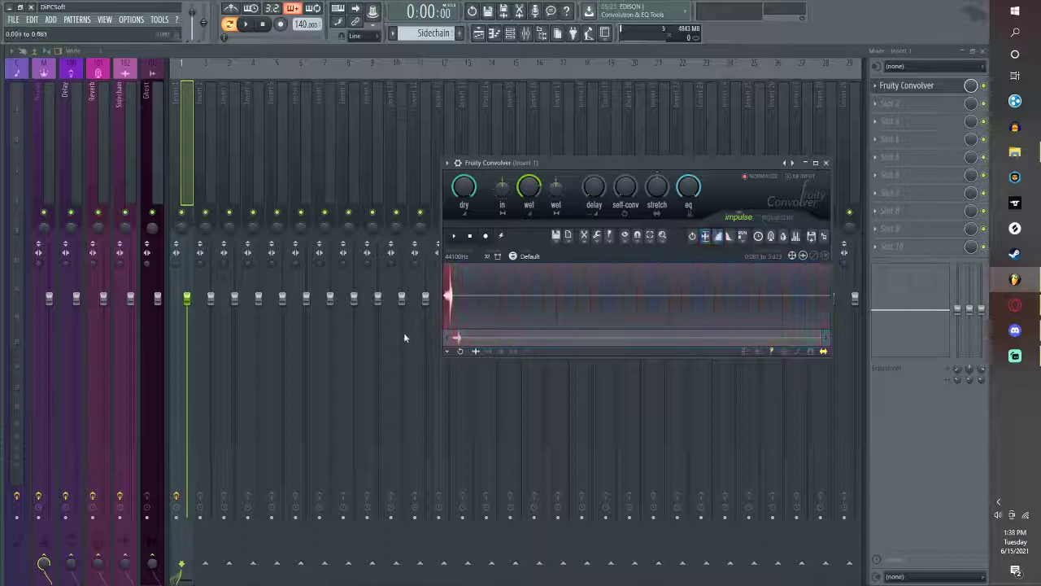
click(586, 314)
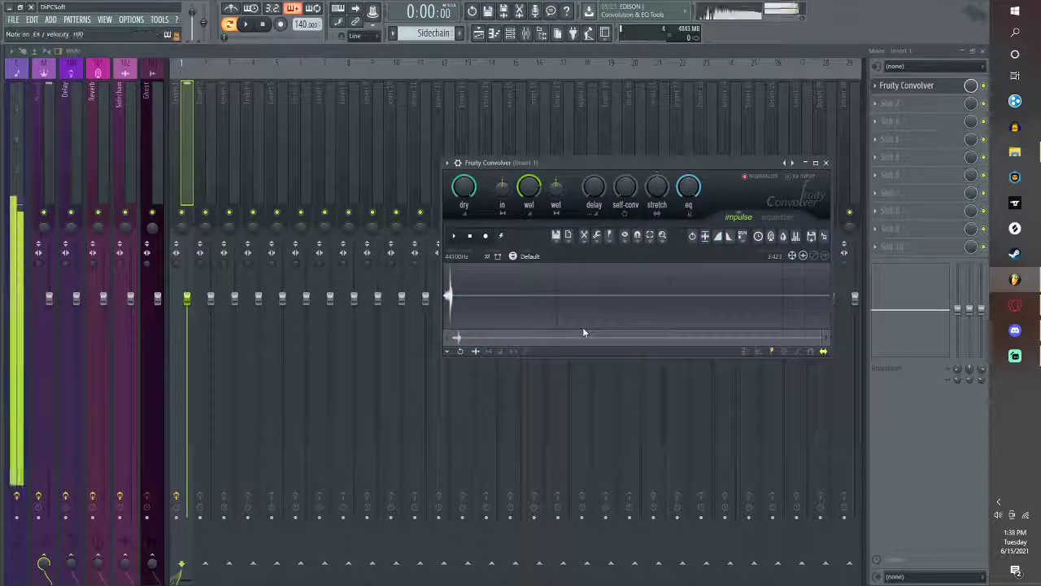
Open the Percussion sample folder inside Packs, Drums (ModeAudio) in the browser.
key(alt+F8)
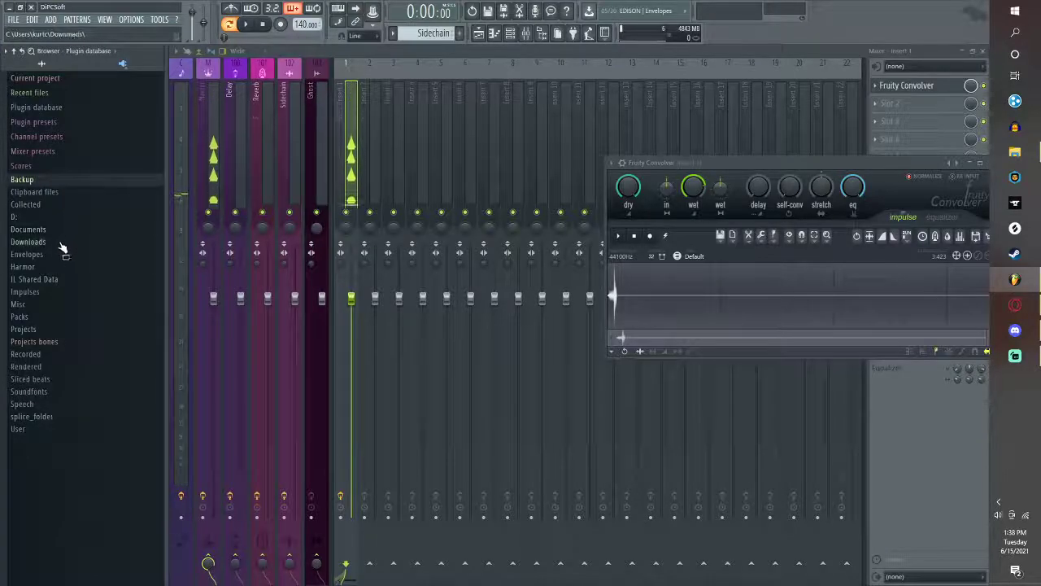
click(43, 230)
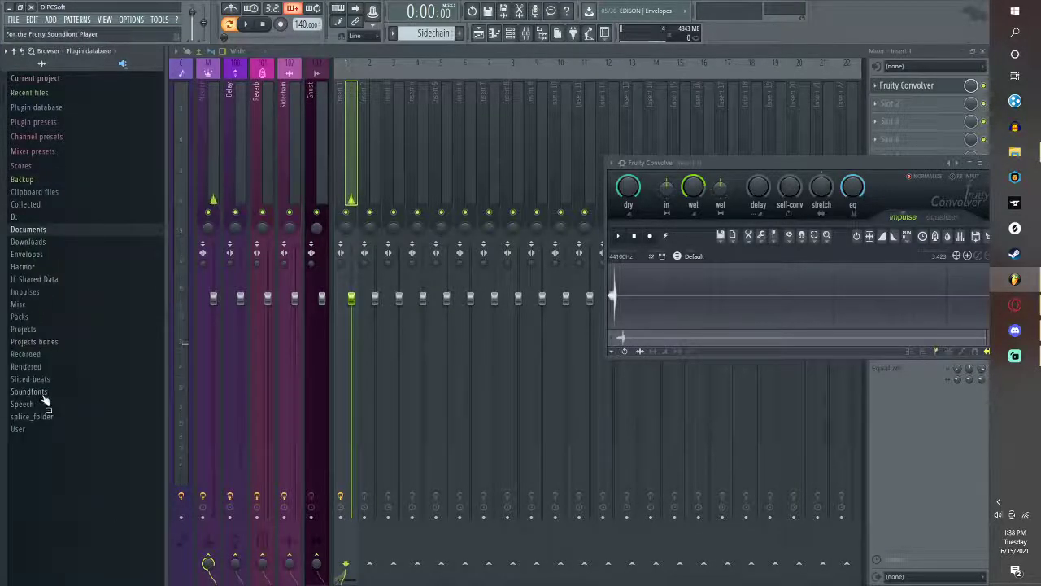
click(39, 318)
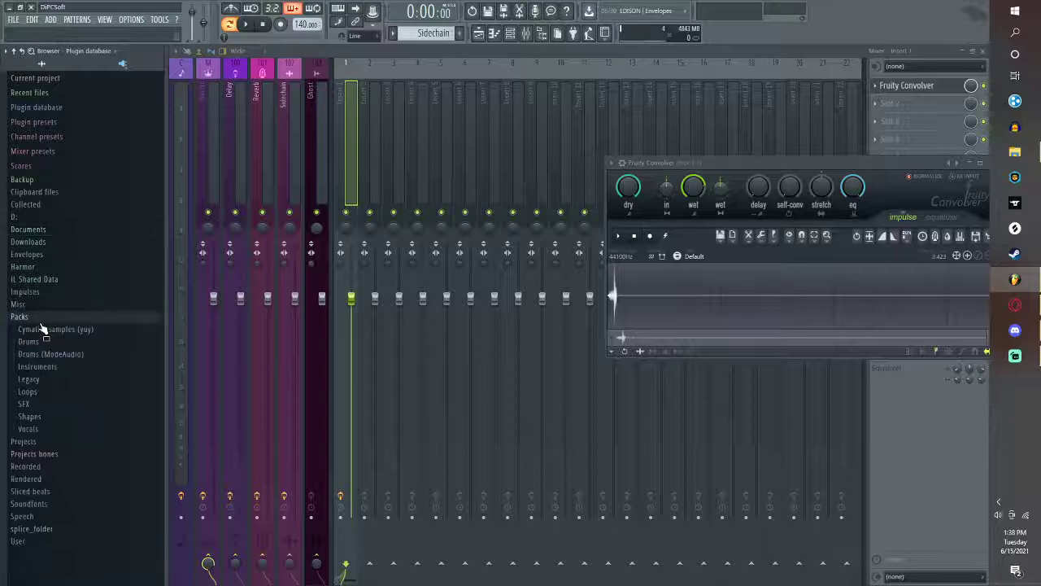
click(51, 356)
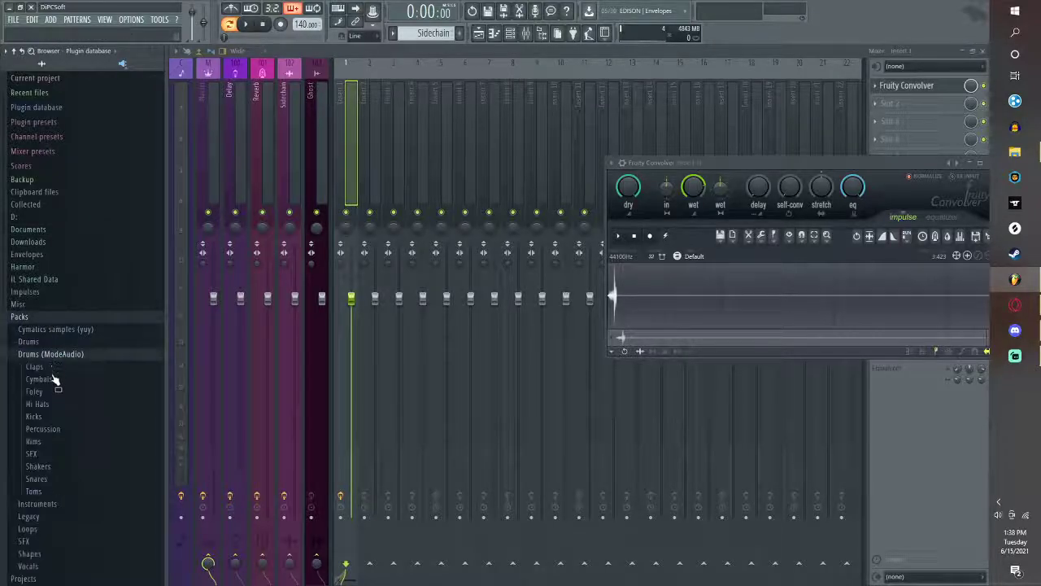
click(43, 429)
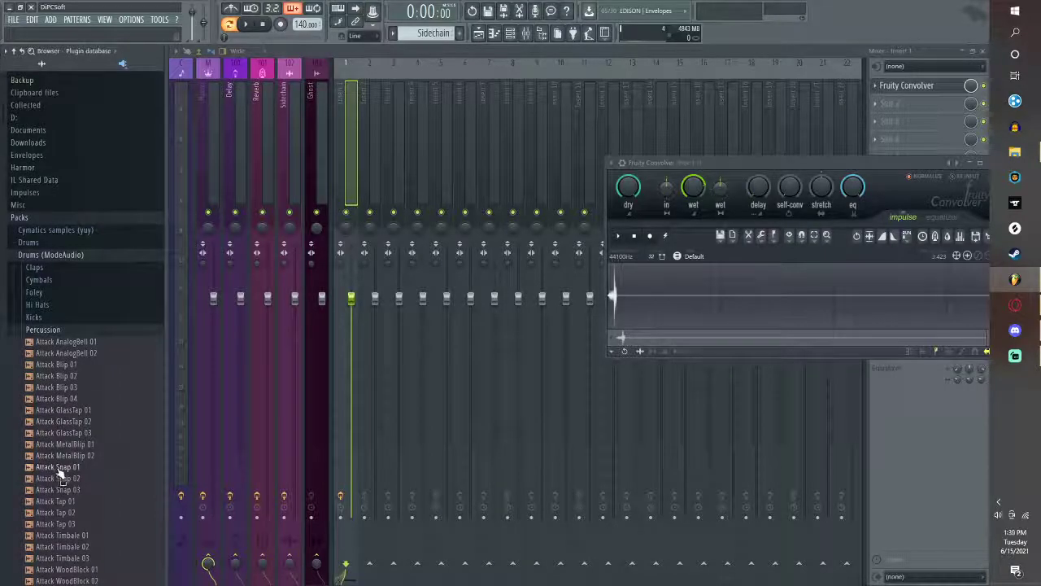
Load the Attack WoodBlock 03 sample into Fruity Convolver as its impulse and turn the dry level all the way down.
scroll(49, 492, down, 3)
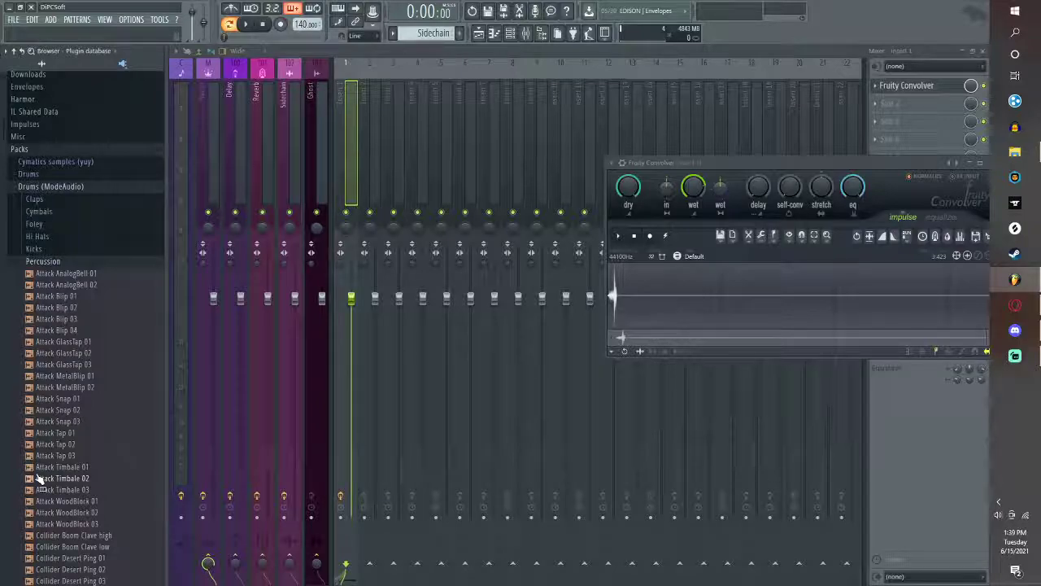
scroll(71, 466, down, 3)
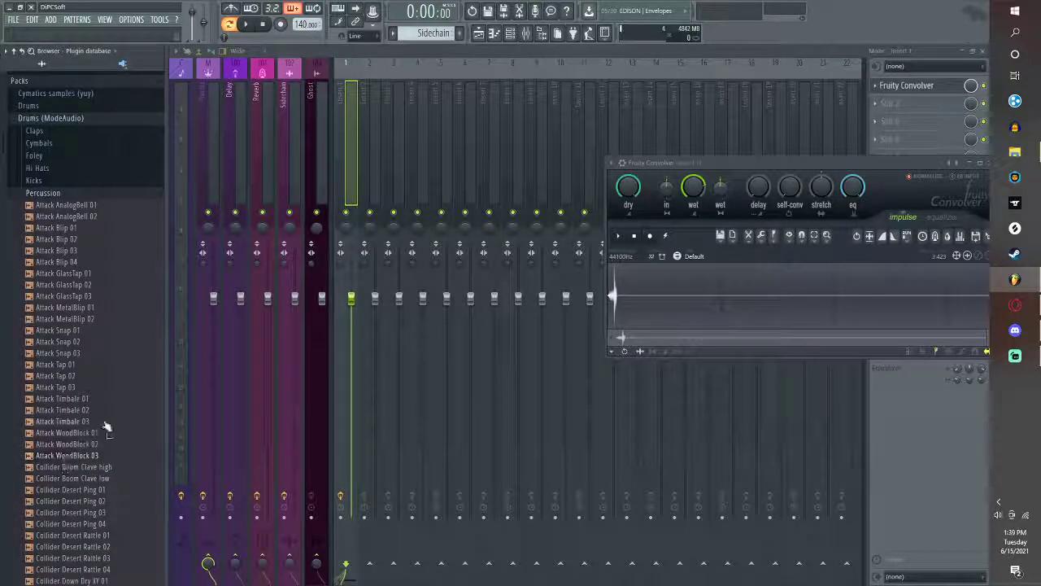
scroll(92, 450, down, 3)
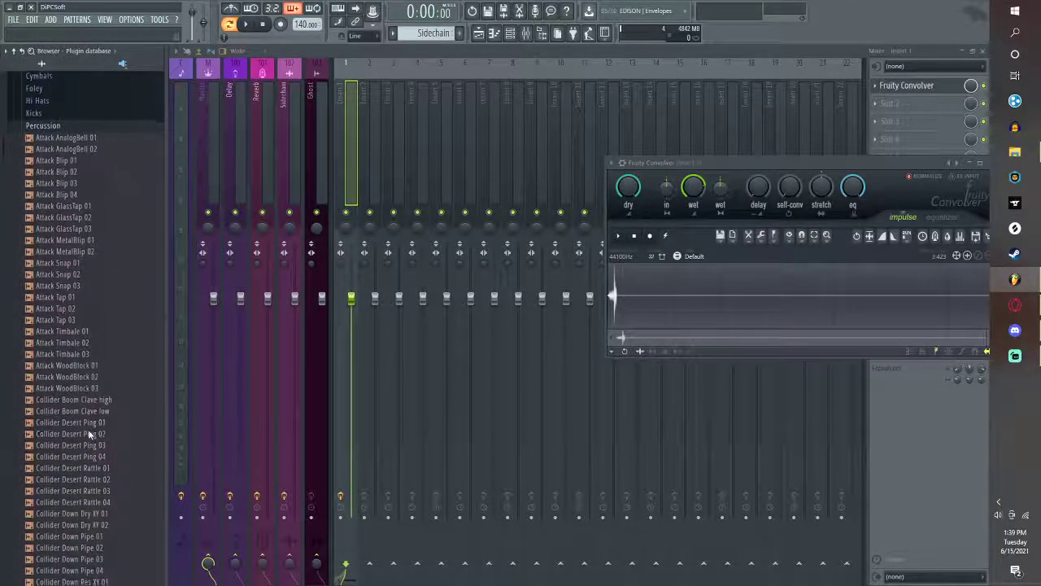
drag(90, 433, 106, 445)
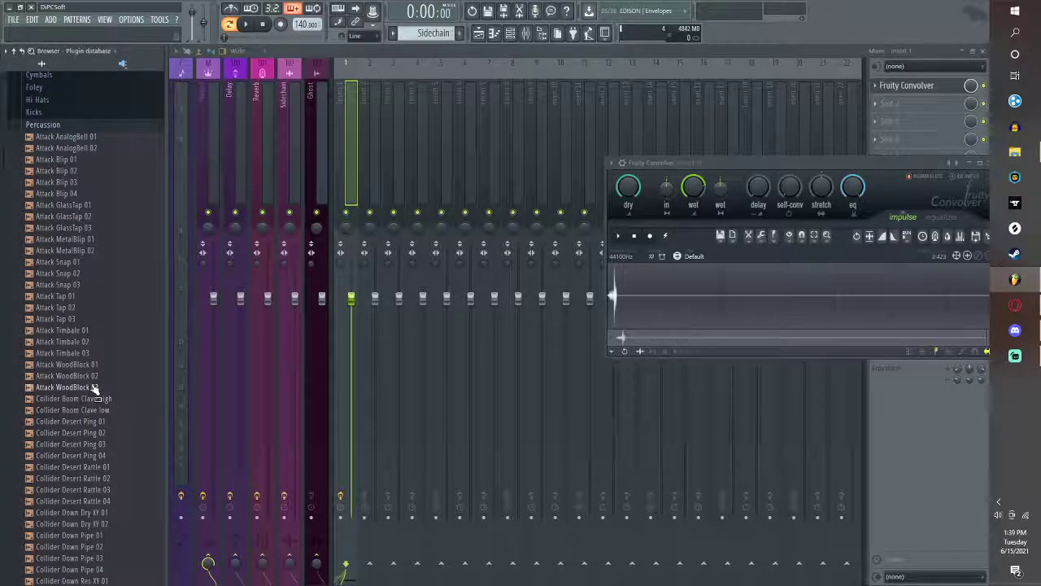
drag(83, 389, 523, 258)
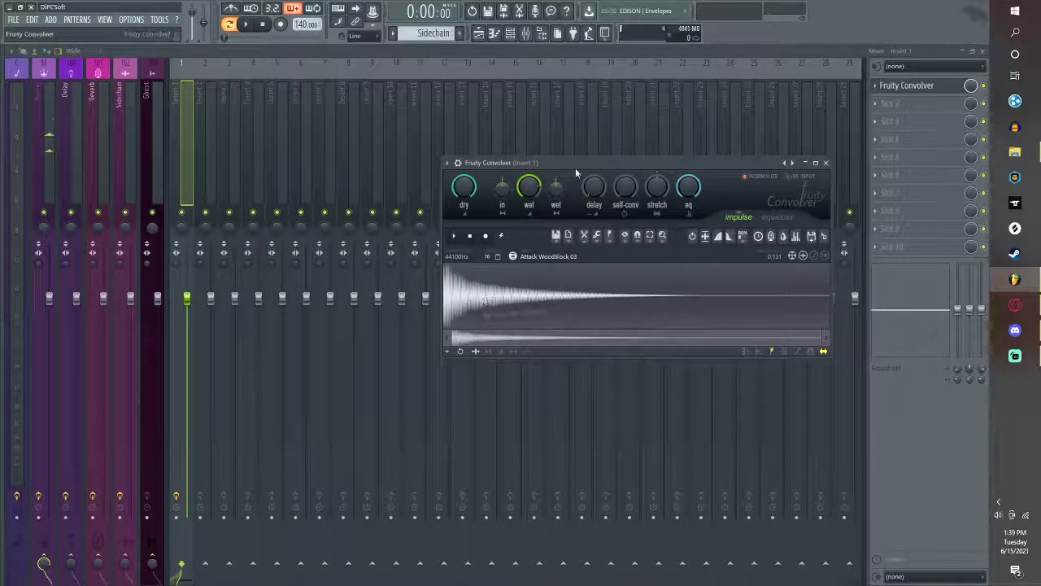
drag(575, 168, 516, 197)
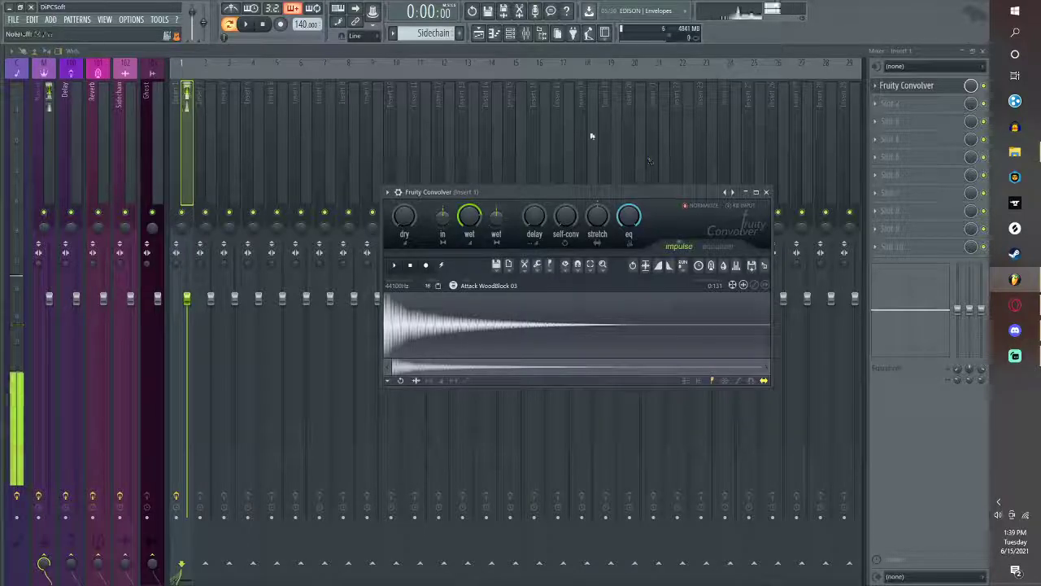
Load the preset "BS - Eliminate" from Leviathan serum preset vol.1 into Serum.
click(510, 34)
click(389, 98)
click(581, 93)
mouse_move(611, 171)
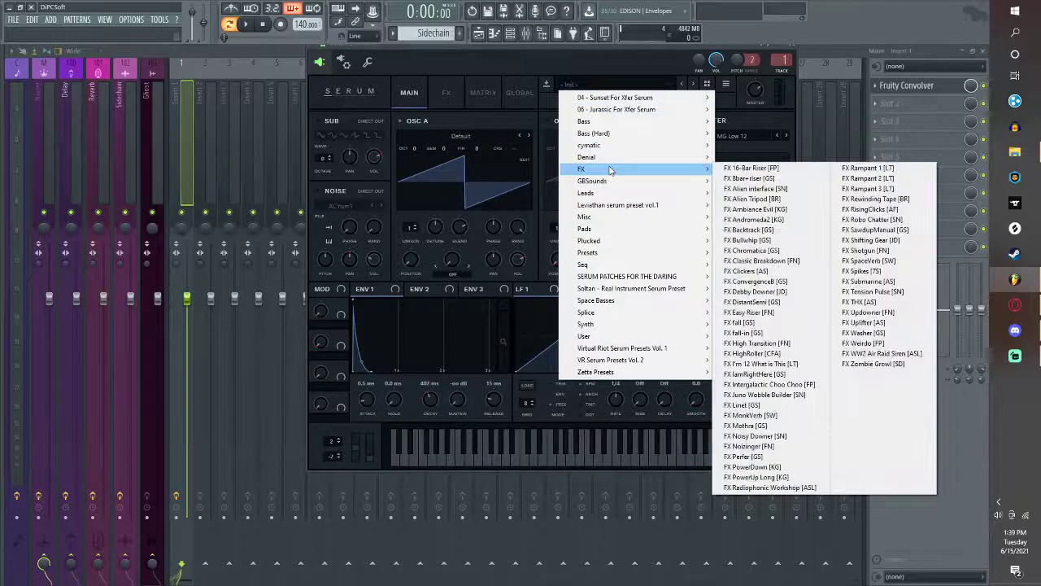
mouse_move(619, 207)
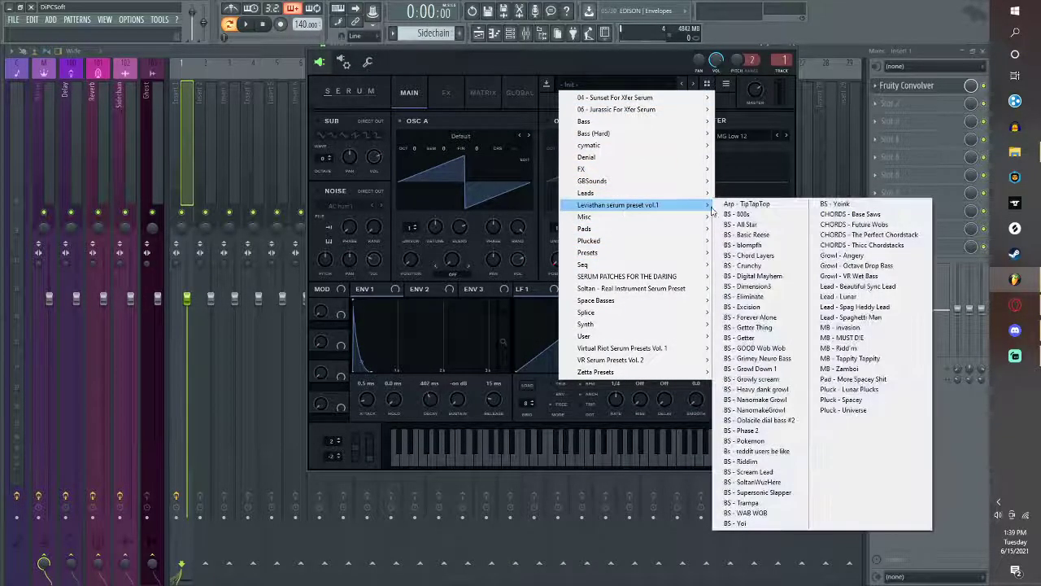
click(757, 296)
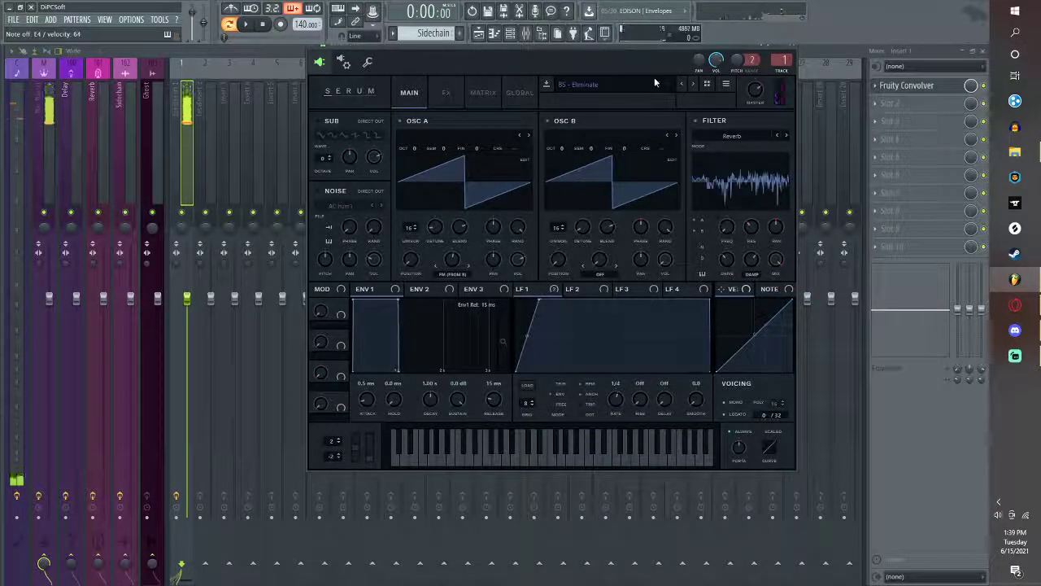
Reopen Fruity Convolver on Insert 1 and raise the stretch of the wood block impulse.
click(907, 86)
click(906, 85)
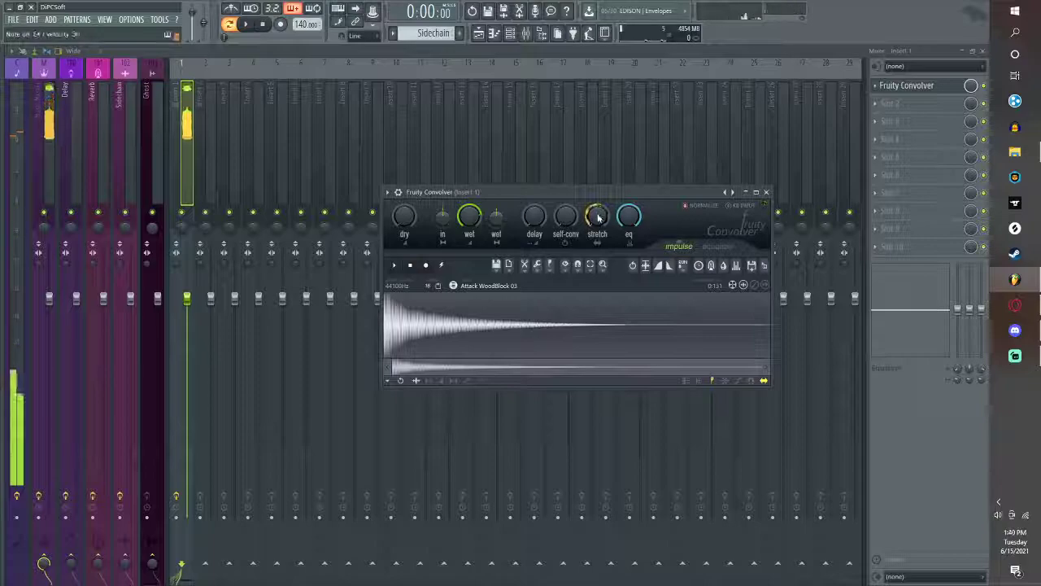
key(alt+F8)
key(alt+F8)
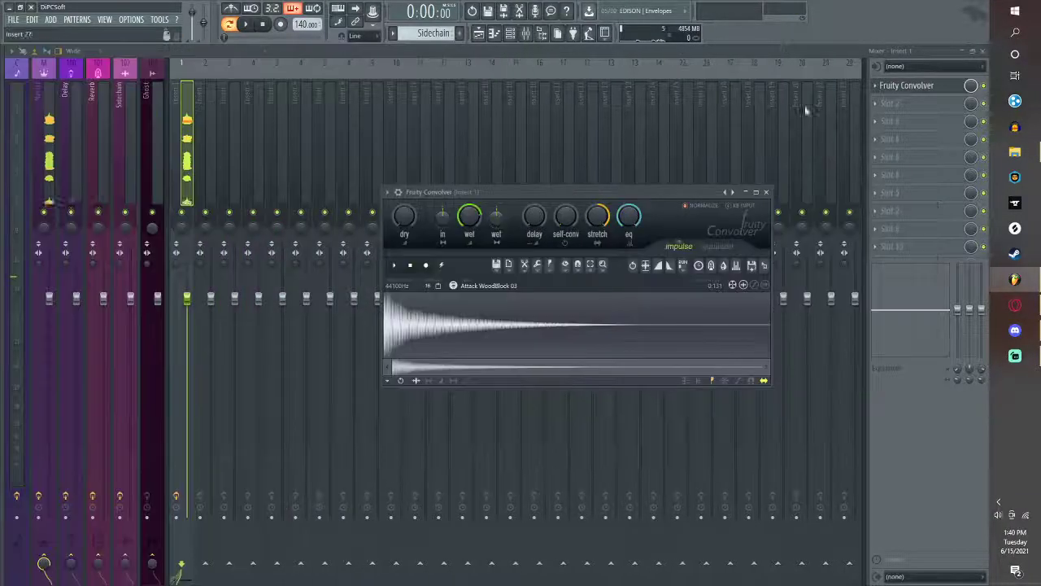
Load the user preset KOMPANY_serum_bass_messy_bird_02 into Serum and reposition Serum so that Fruity Convolver is also within reach.
click(511, 34)
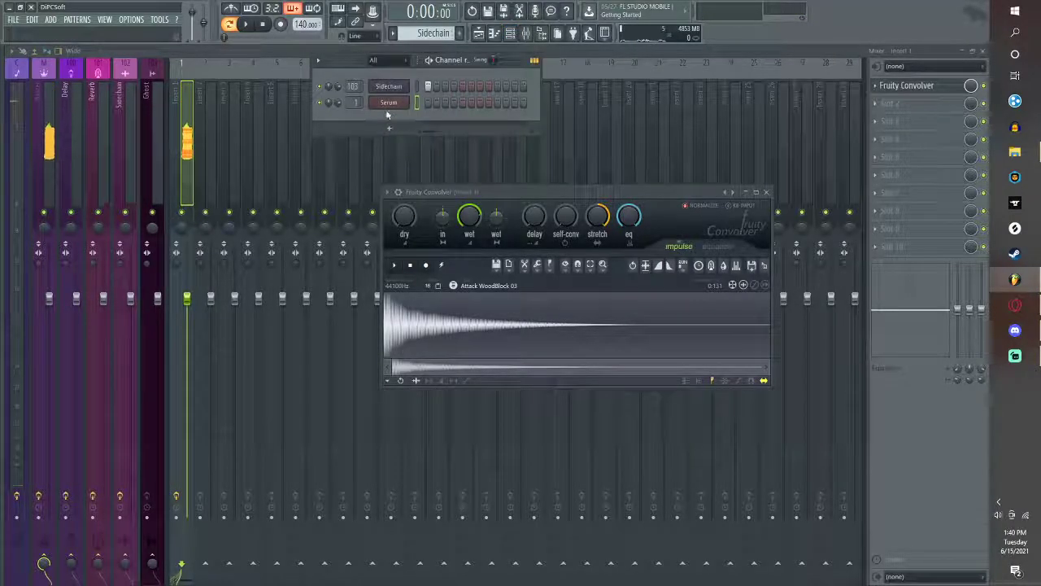
click(389, 103)
click(579, 83)
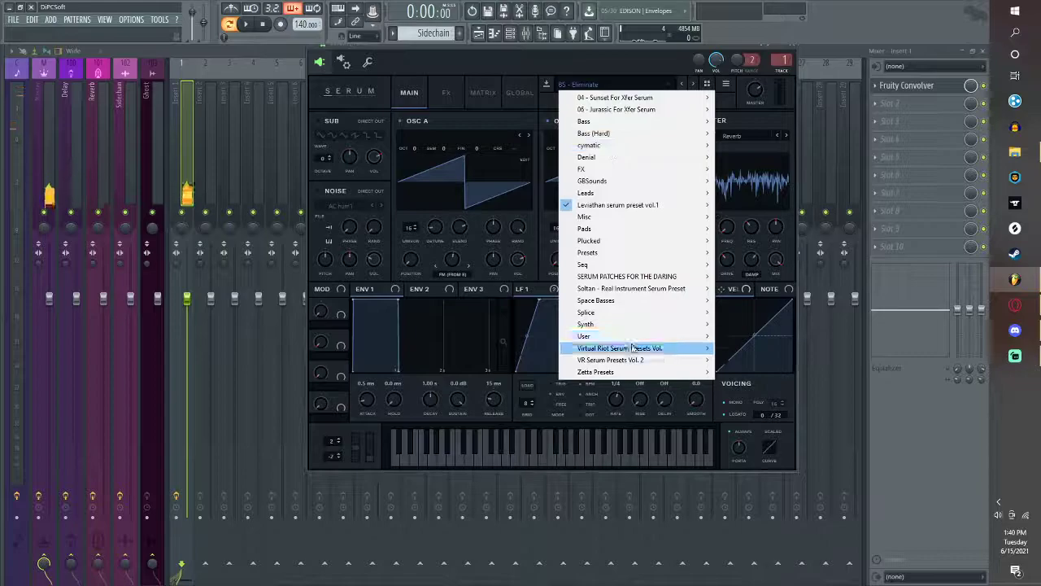
mouse_move(620, 337)
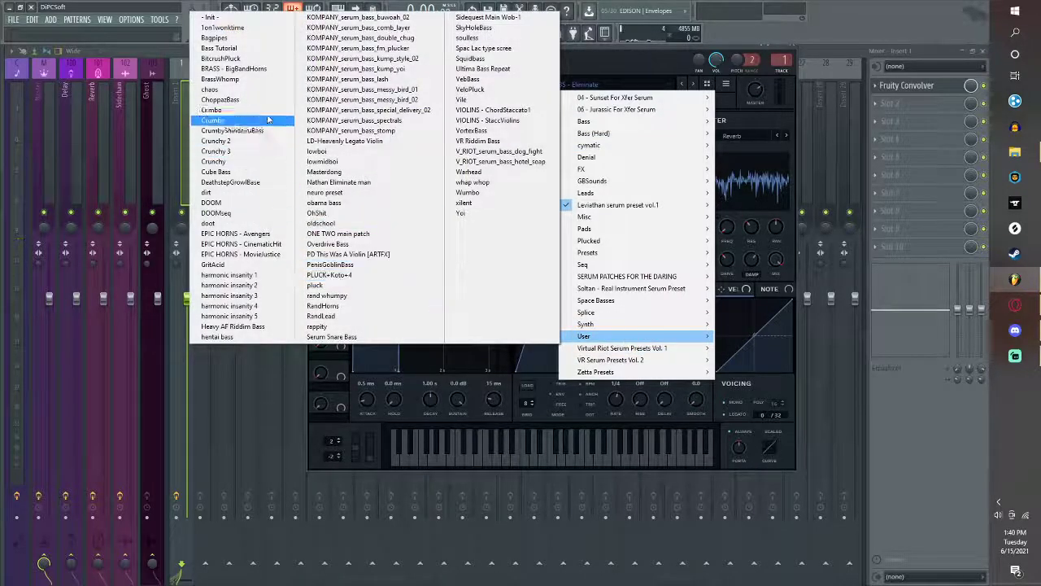
click(390, 100)
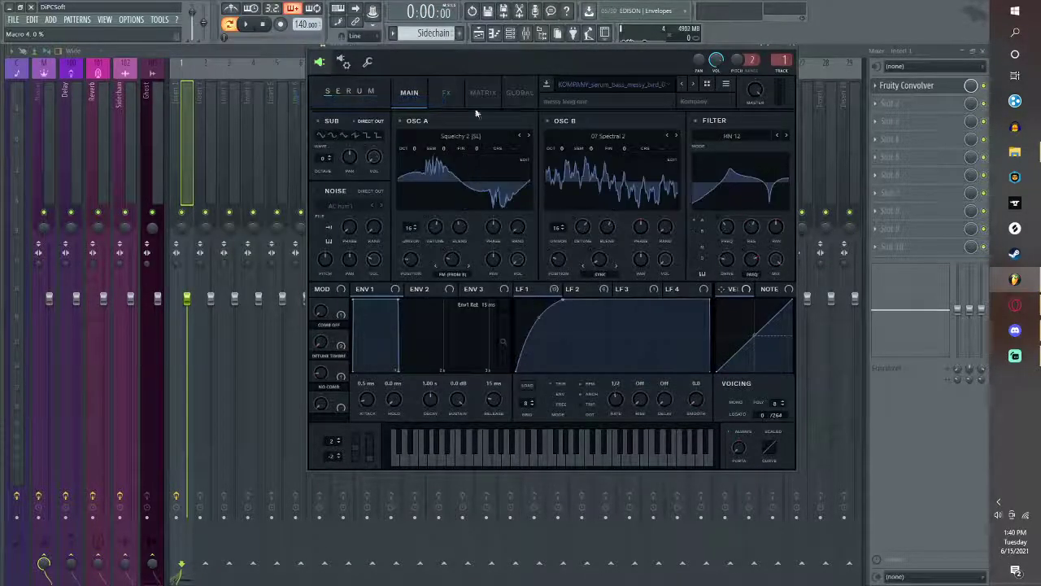
drag(615, 61, 526, 173)
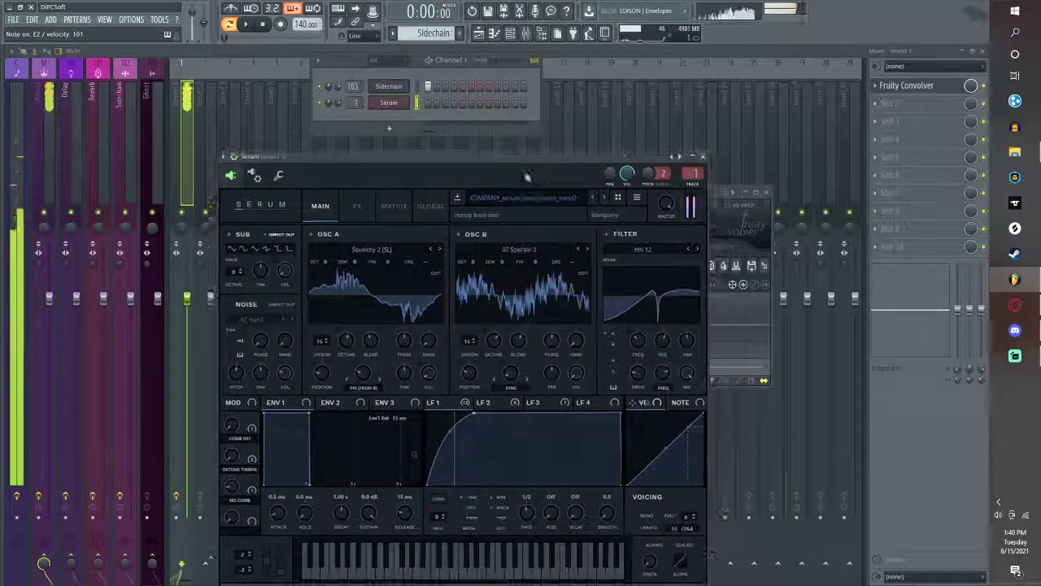
click(755, 204)
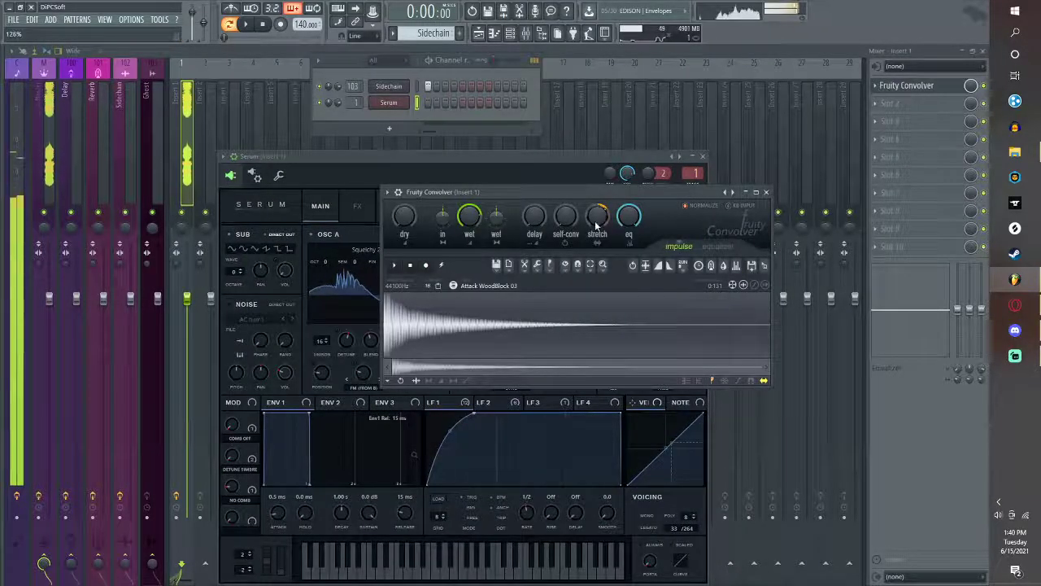
Load the Collider Down Res XY 01 sample into Fruity Convolver as its impulse and lower the stretch.
key(alt+F8)
scroll(73, 529, down, 3)
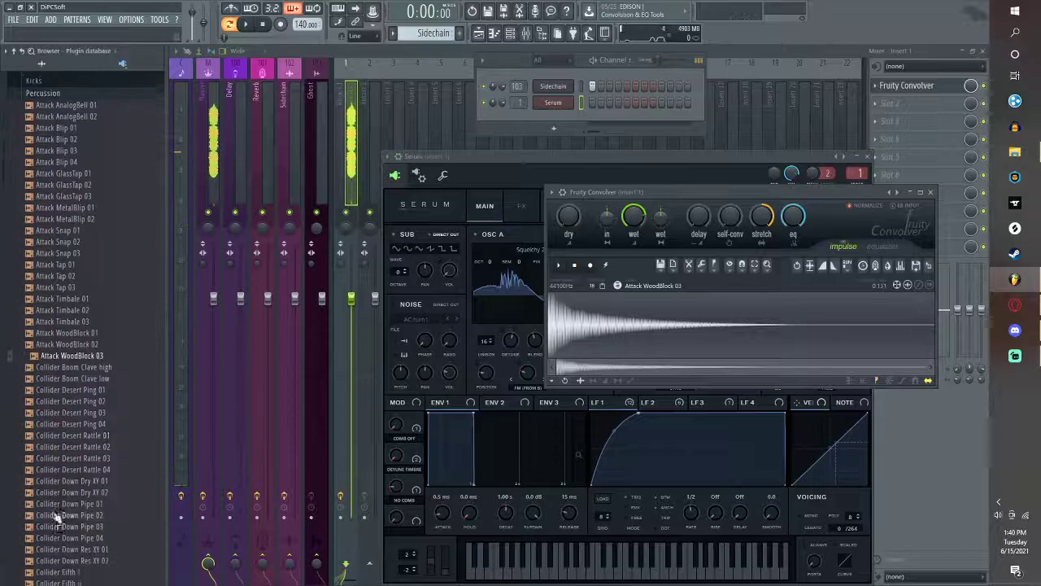
drag(72, 520, 514, 330)
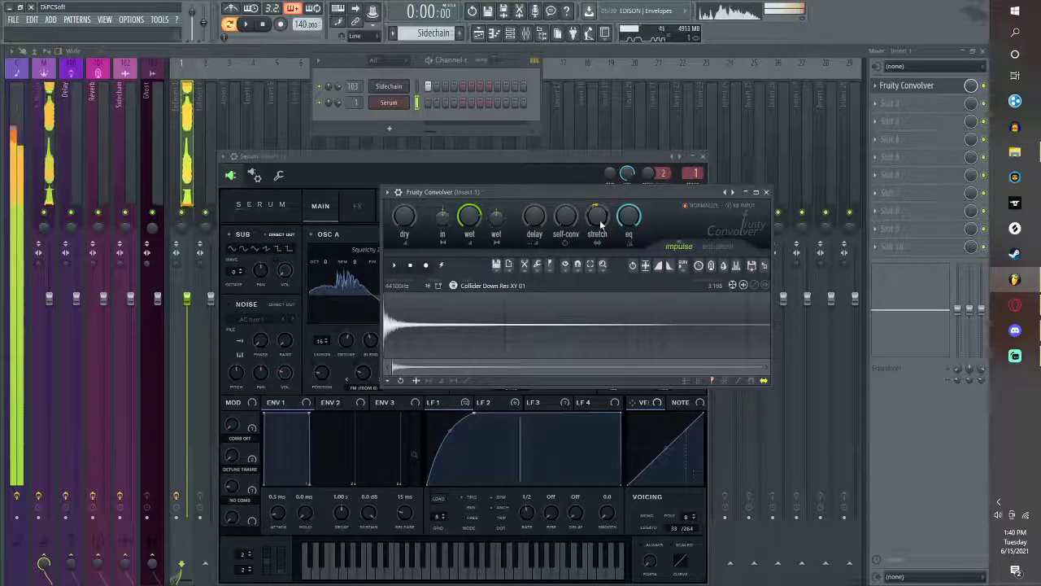
click(550, 266)
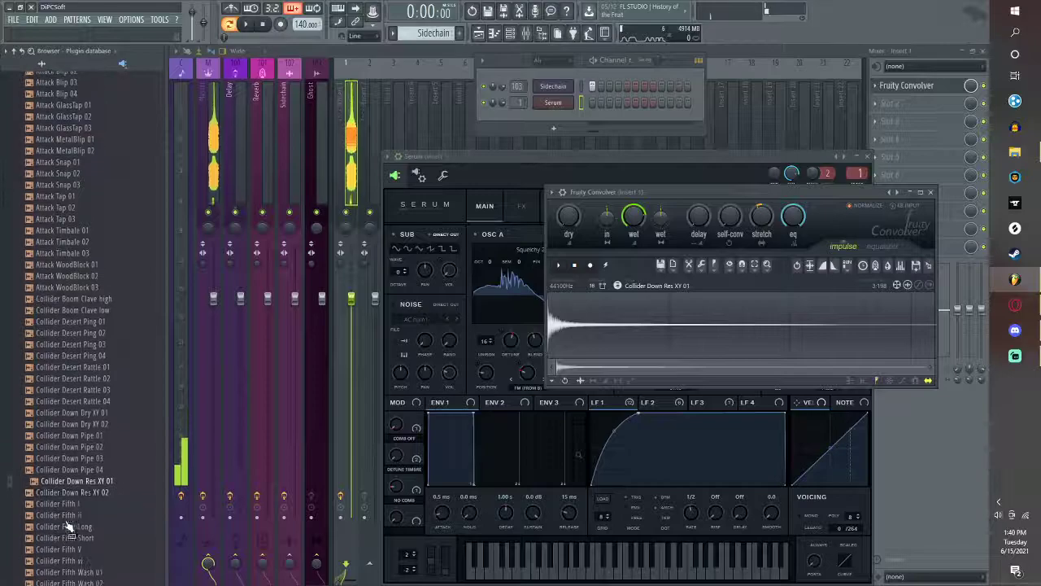
Initialize the Serum preset, and in Fruity Convolver return the stretch to neutral and raise the dry level.
key(alt+F8)
click(314, 161)
click(637, 198)
click(667, 252)
click(714, 190)
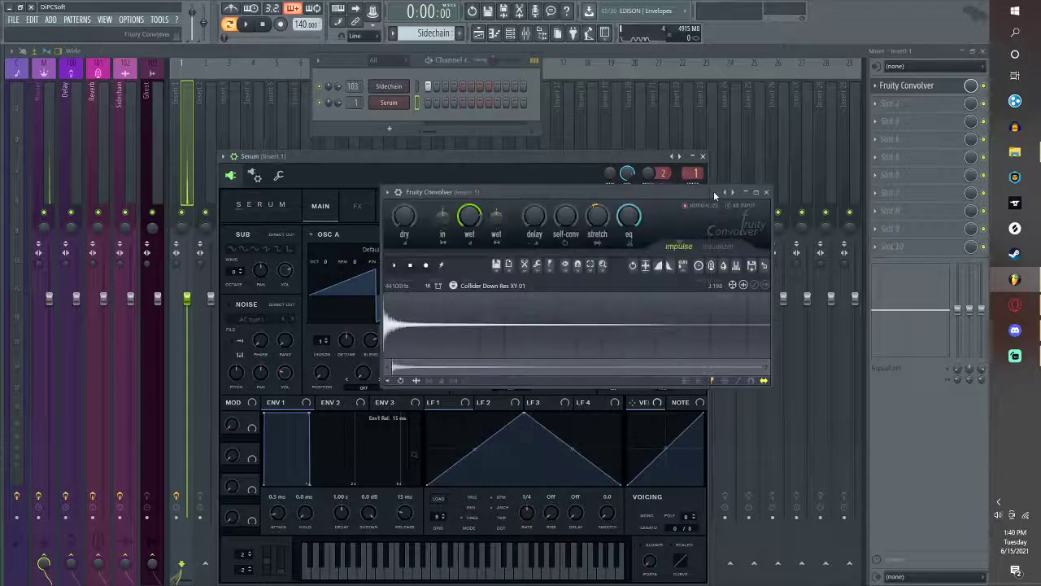
click(604, 218)
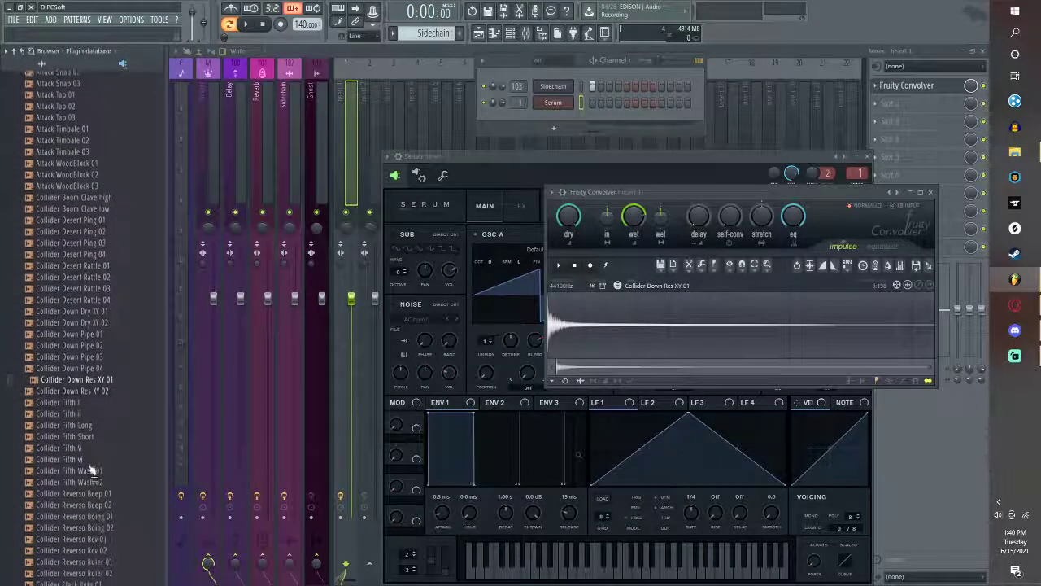
Audition percussion samples in the browser and load MA Haywire Perc into Fruity Convolver as the impulse.
scroll(93, 460, down, 5)
scroll(93, 462, down, 7)
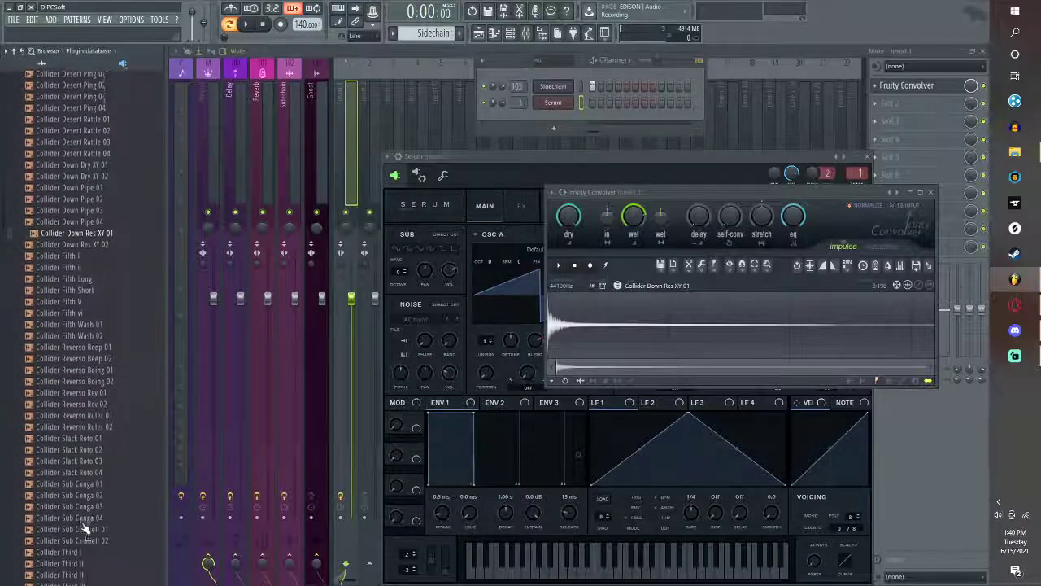
scroll(99, 470, down, 10)
scroll(99, 470, down, 3)
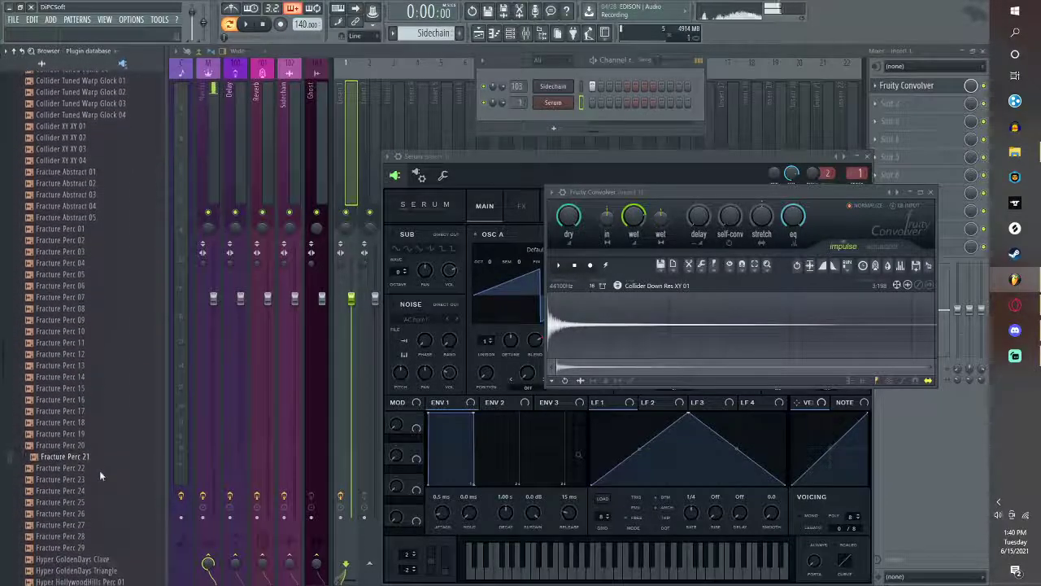
click(96, 515)
scroll(100, 515, down, 2)
click(103, 547)
scroll(105, 525, down, 4)
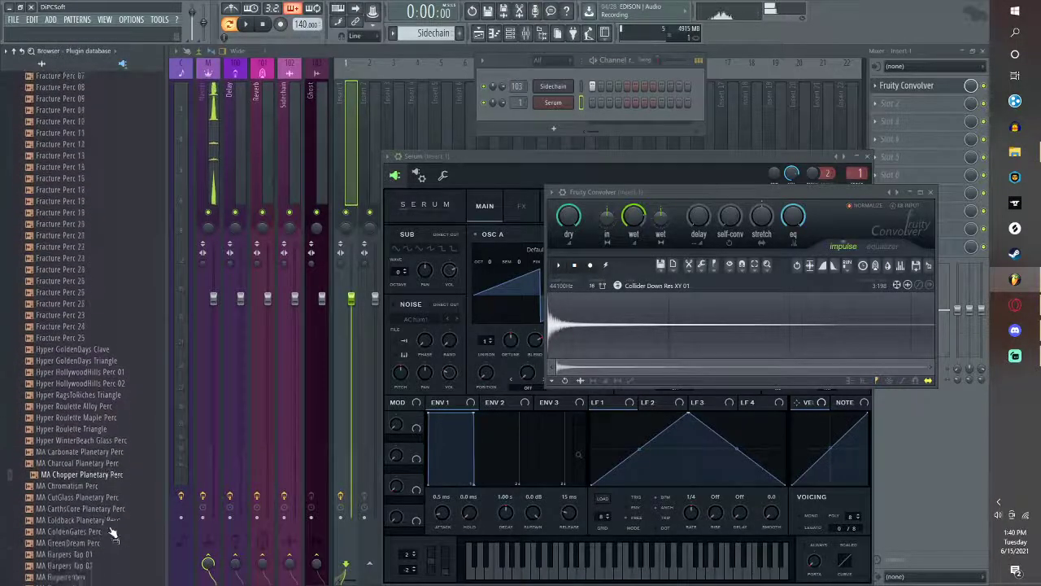
click(106, 513)
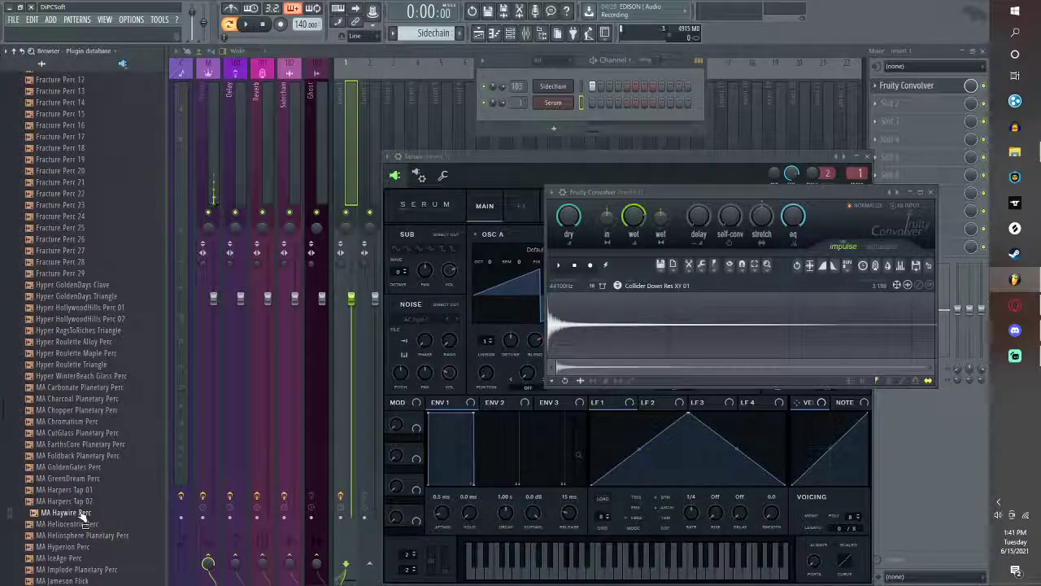
drag(657, 417, 518, 373)
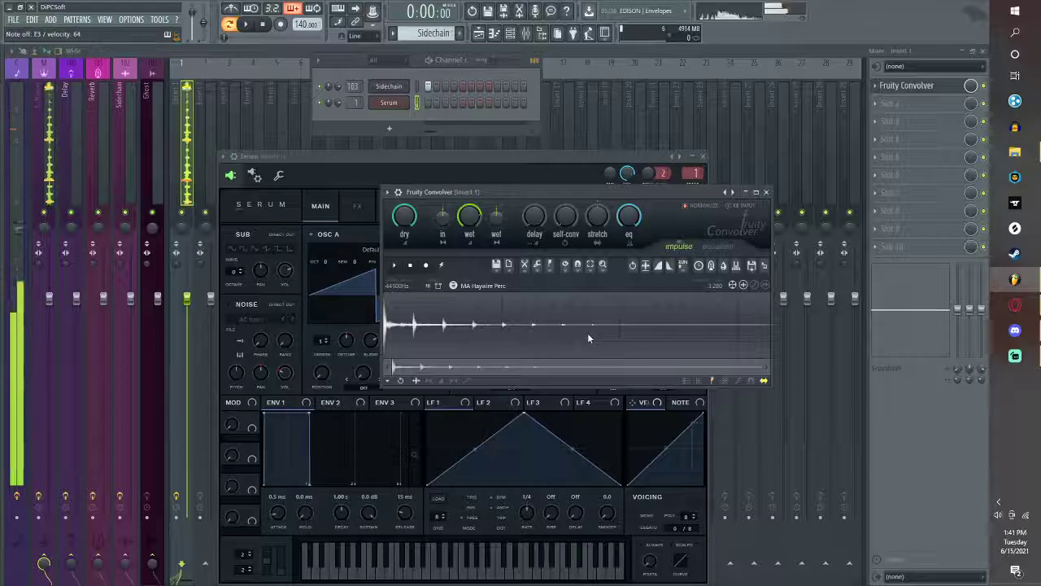
Cut the sections from 0.082 to 0.179 and from 0.276 to 0.298 out of the MA Haywire Perc impulse.
mouse_move(509, 192)
mouse_down()
mouse_move(610, 152)
mouse_move(620, 137)
mouse_move(496, 188)
mouse_move(443, 169)
mouse_move(498, 177)
mouse_move(493, 193)
mouse_up()
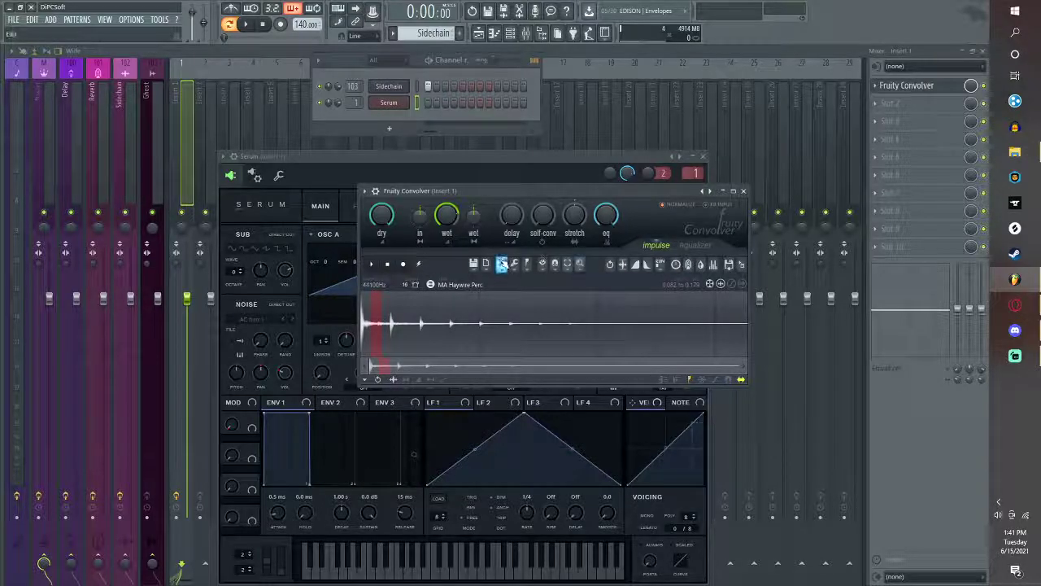
click(502, 264)
click(497, 325)
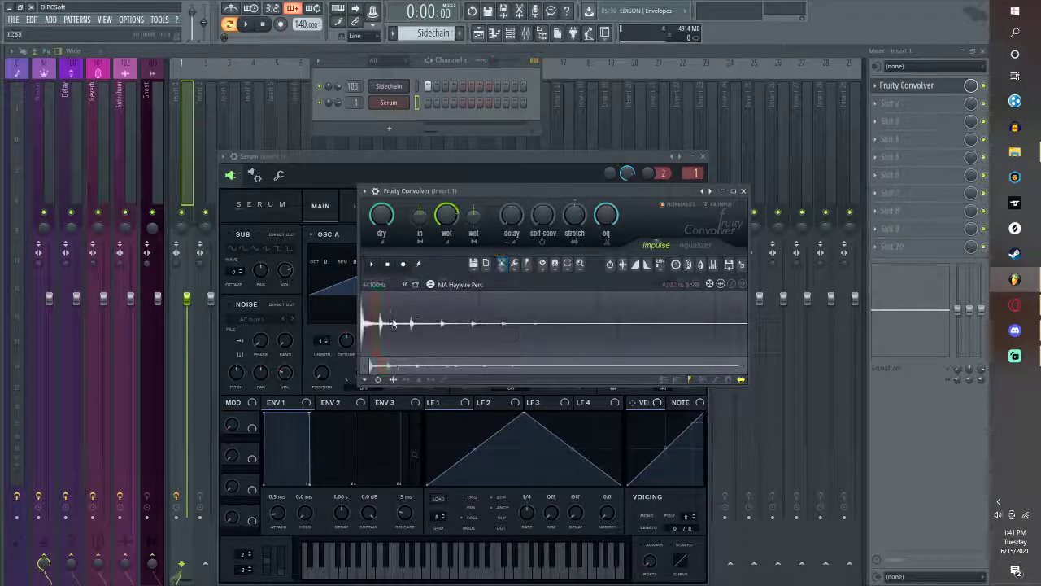
click(502, 265)
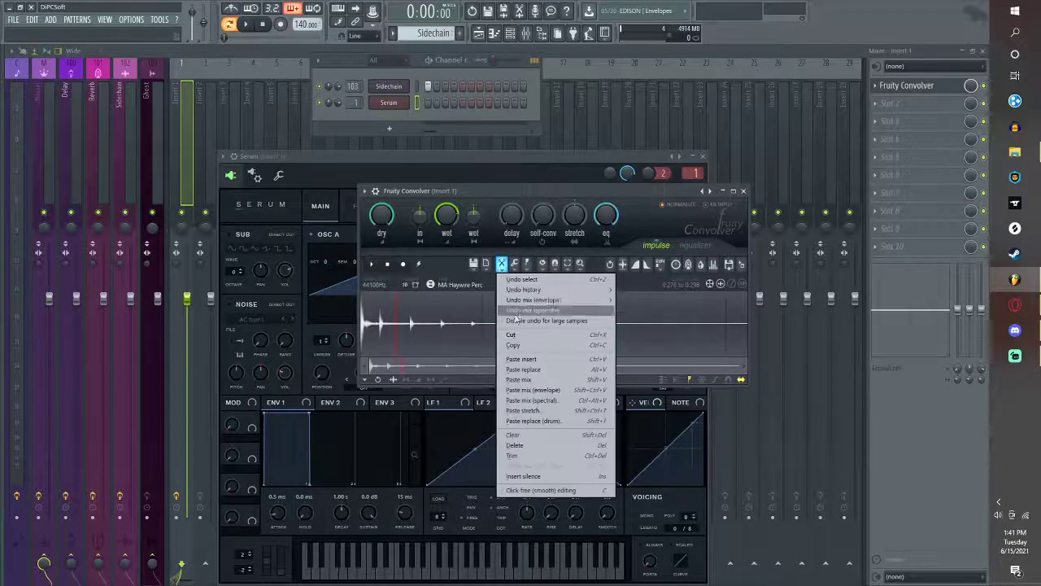
click(514, 335)
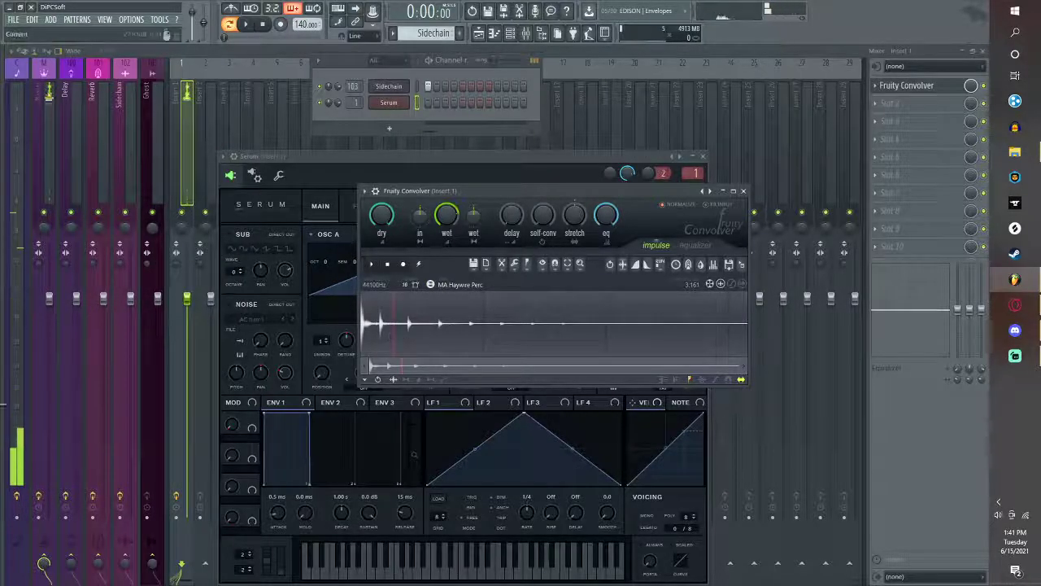
Find the Power Click 01 sample in the Percussion folder and load it into Fruity Convolver as the impulse.
key(alt+F8)
scroll(84, 434, down, 1)
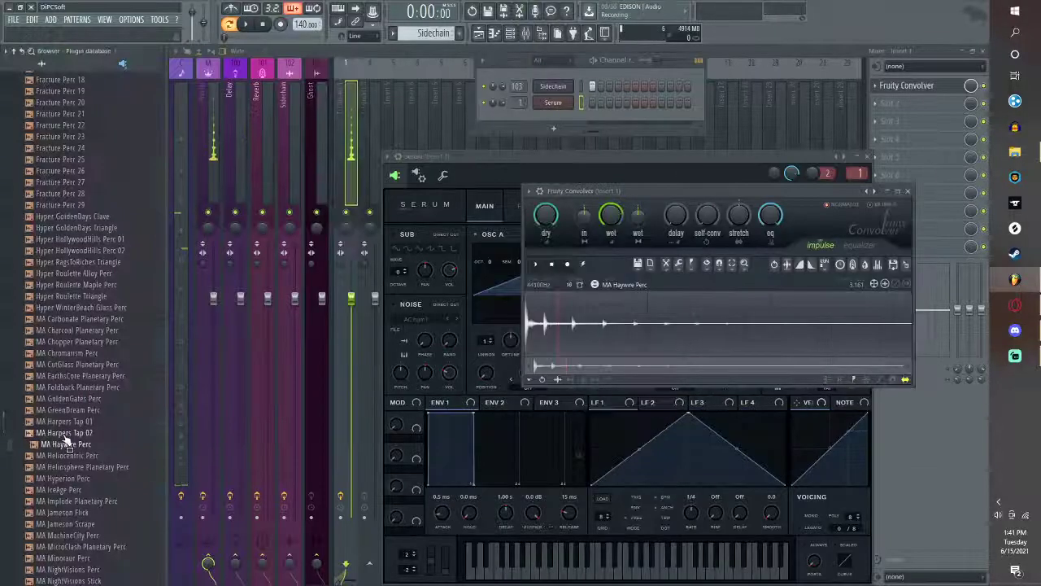
scroll(98, 418, down, 13)
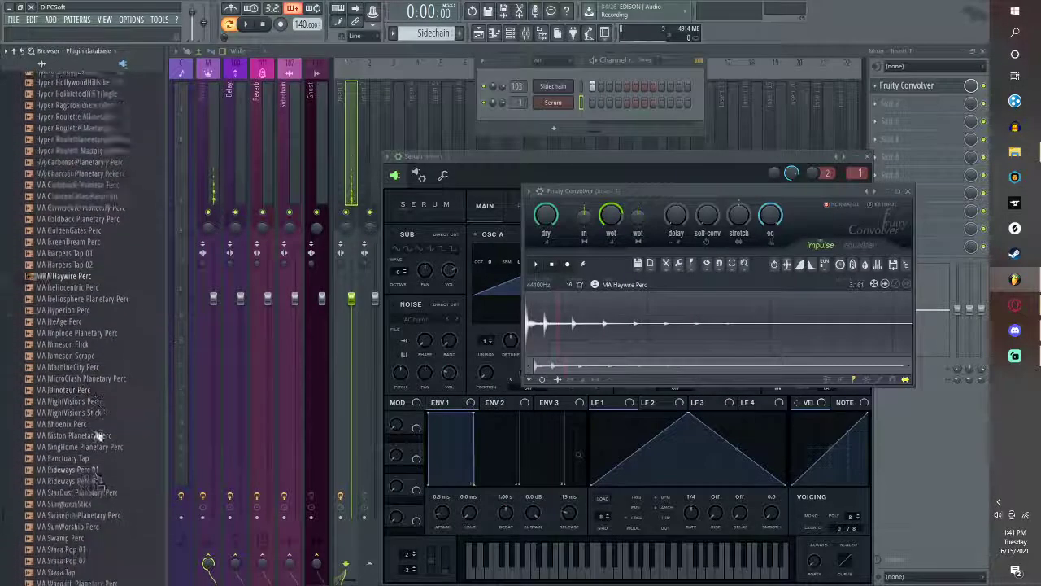
scroll(77, 445, down, 2)
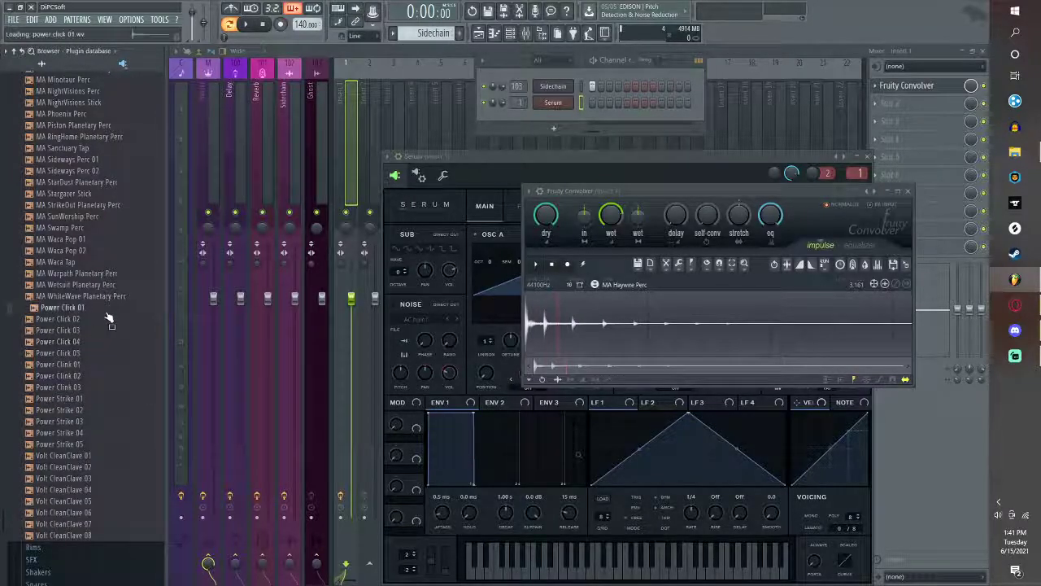
drag(670, 350, 535, 328)
Add a second Fruity Convolver in slot 2 of Insert 1 and load MA NightVisions Stick as its impulse.
click(909, 116)
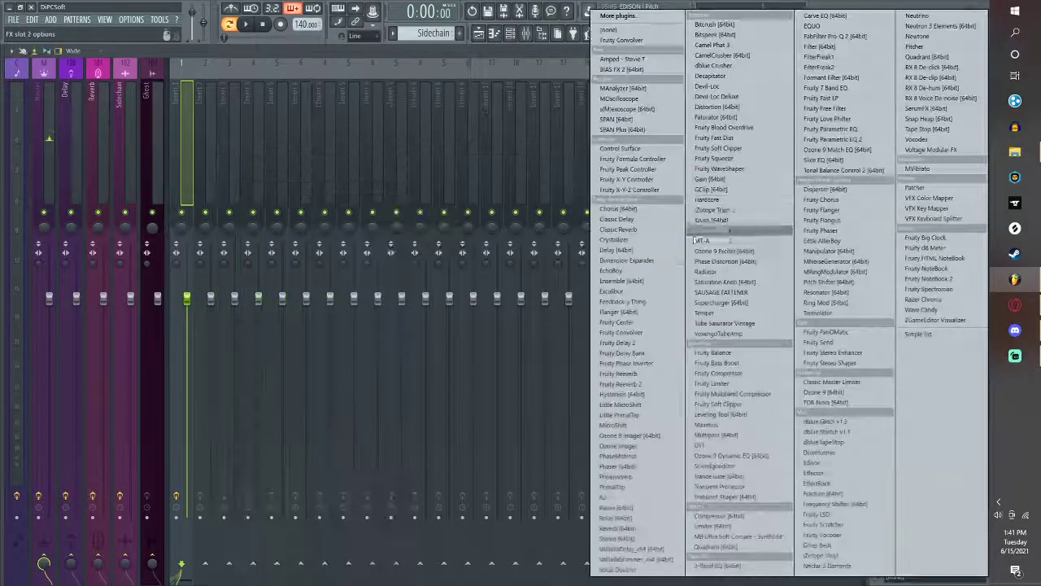
click(623, 332)
mouse_move(8, 253)
scroll(81, 429, up, 10)
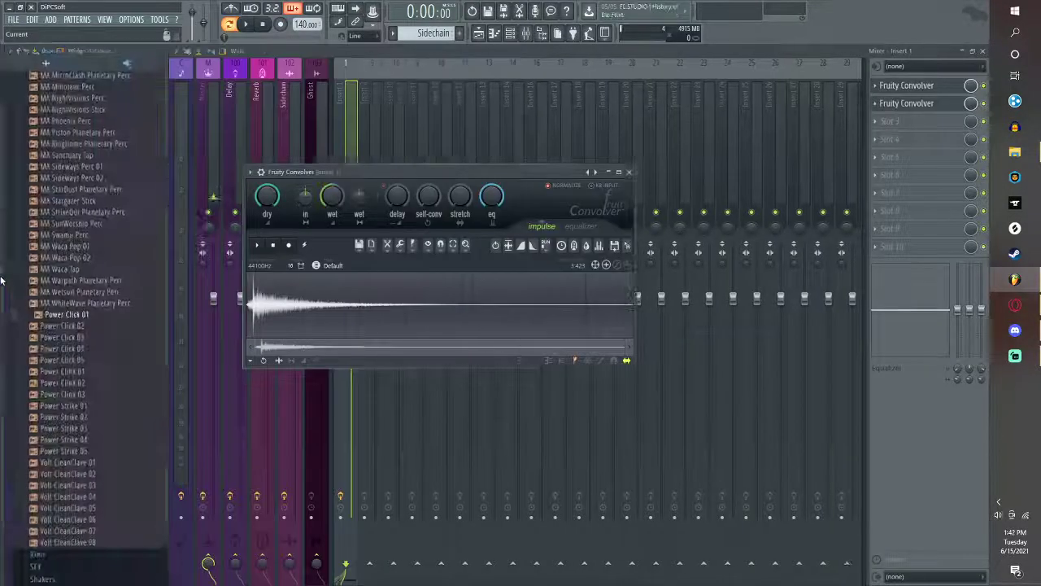
drag(79, 427, 383, 323)
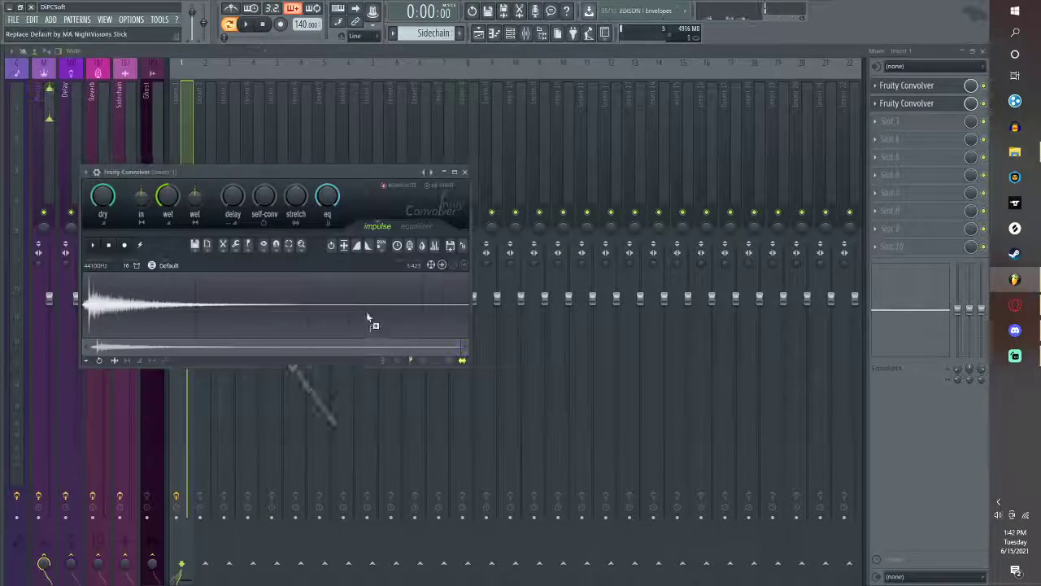
Add a third Fruity Convolver in slot 3 and load Hyper Roulette Alloy Perc as its impulse.
click(896, 130)
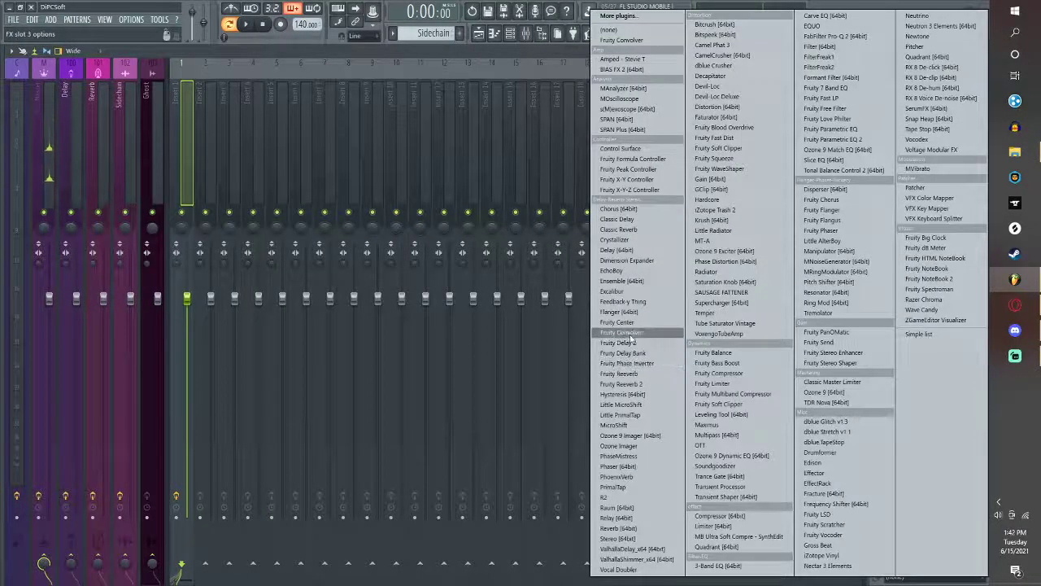
click(622, 332)
mouse_move(6, 254)
scroll(84, 253, up, 2)
click(104, 248)
drag(109, 258, 368, 336)
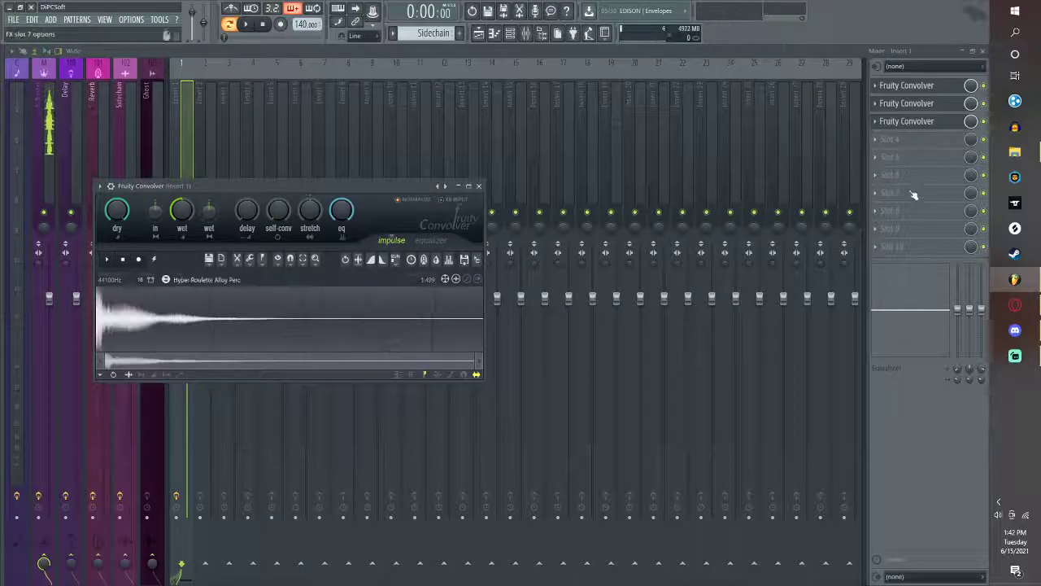
Add a fourth Fruity Convolver in slot 4 and load Fracture Perc 16 as its impulse.
click(891, 140)
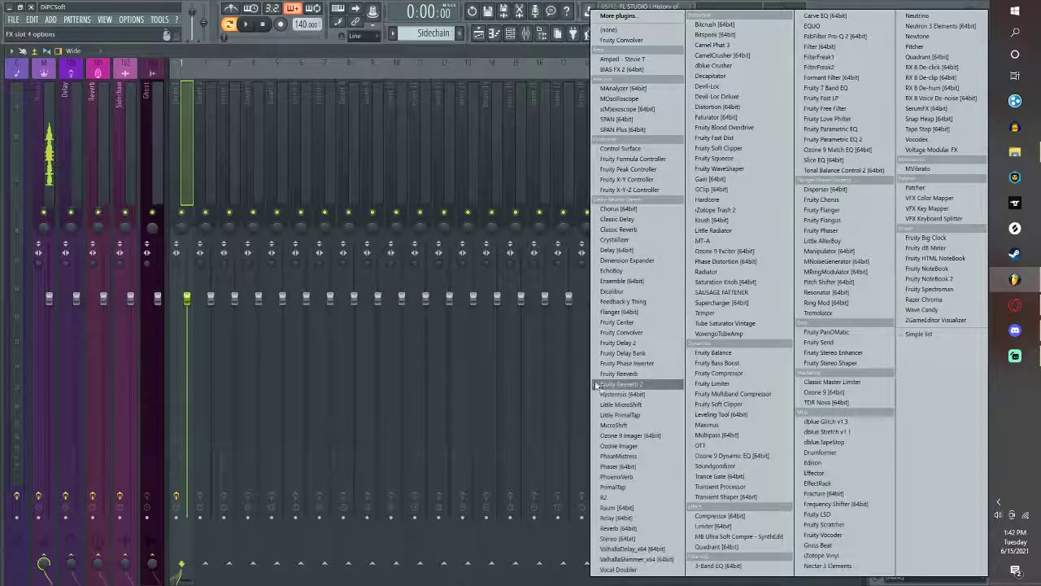
click(623, 332)
mouse_move(7, 235)
scroll(77, 293, up, 10)
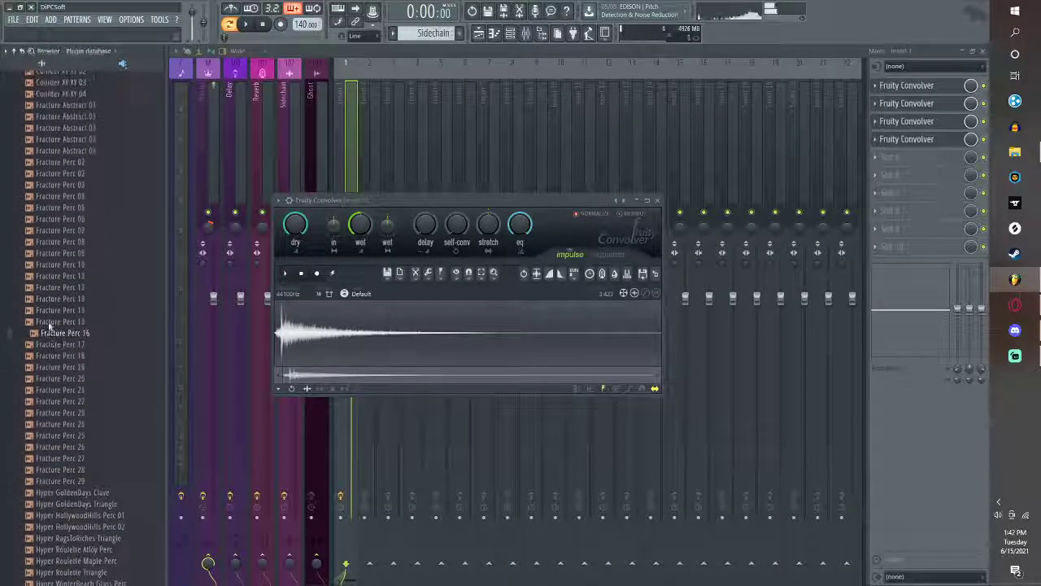
drag(74, 347, 304, 341)
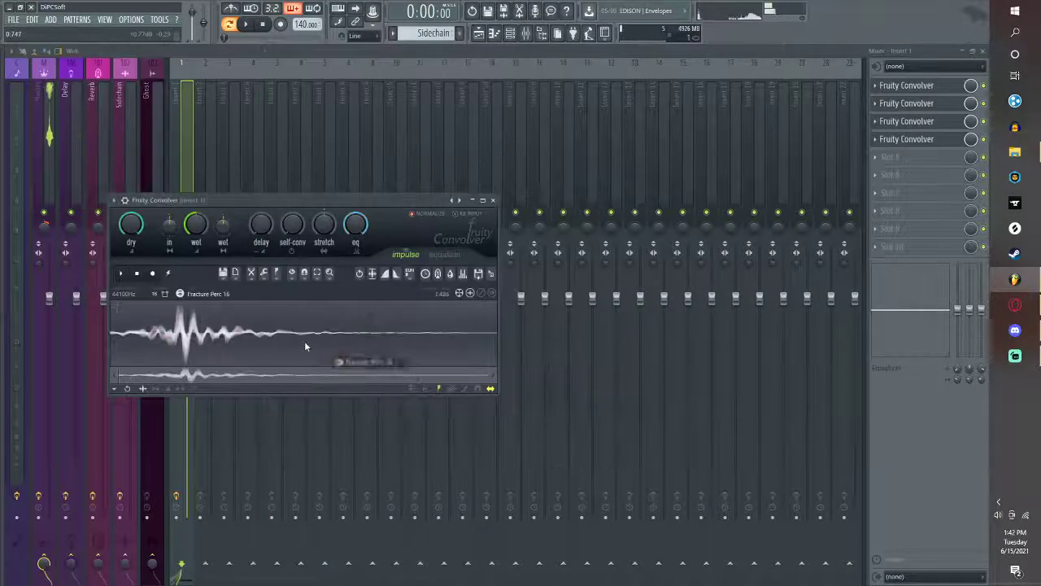
Add a Limiter in slot 5 of Insert 1 after the four convolvers and move its window beside the effect slots.
click(910, 163)
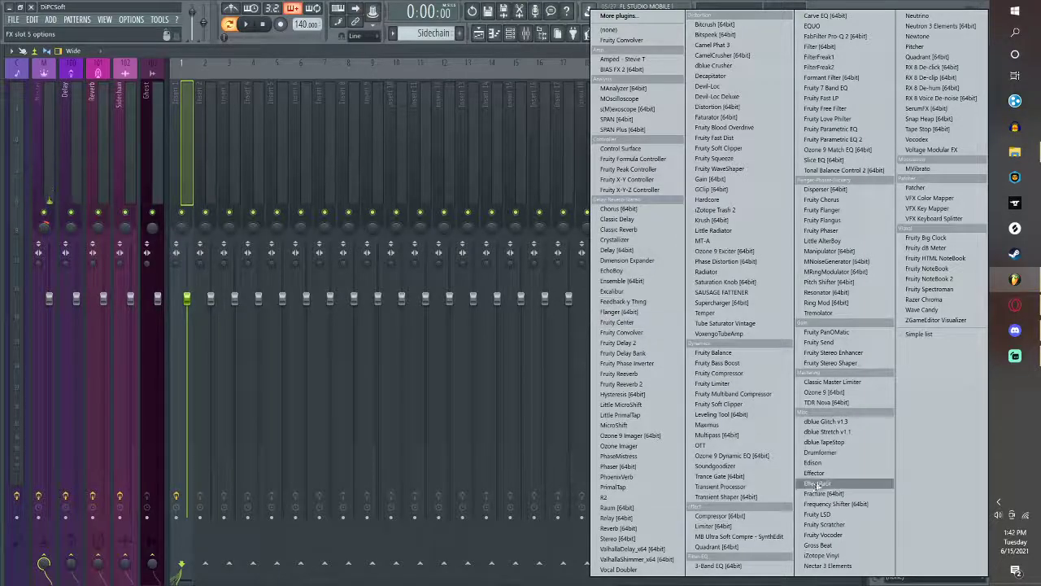
click(737, 527)
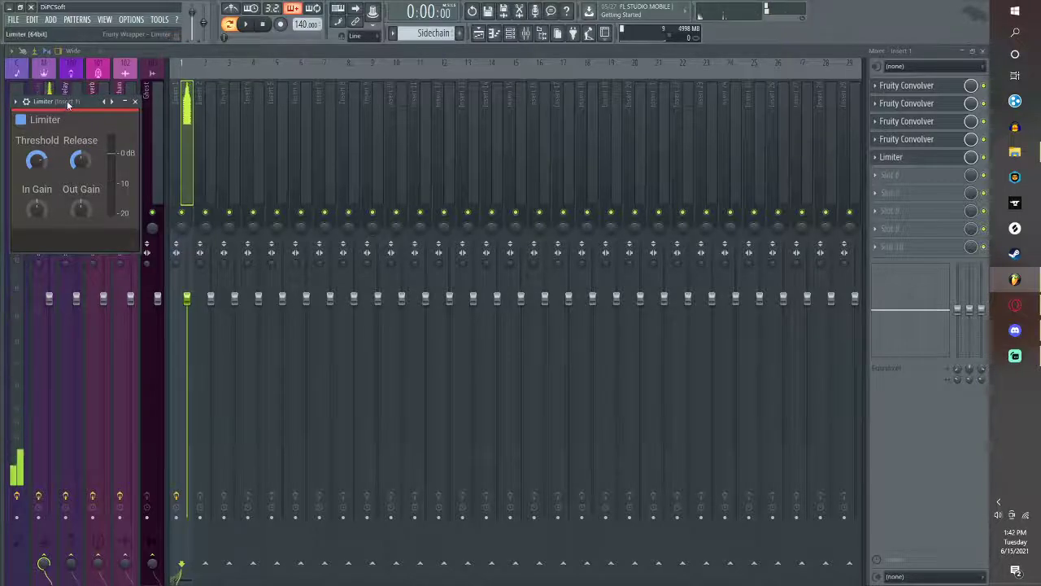
drag(68, 104, 684, 202)
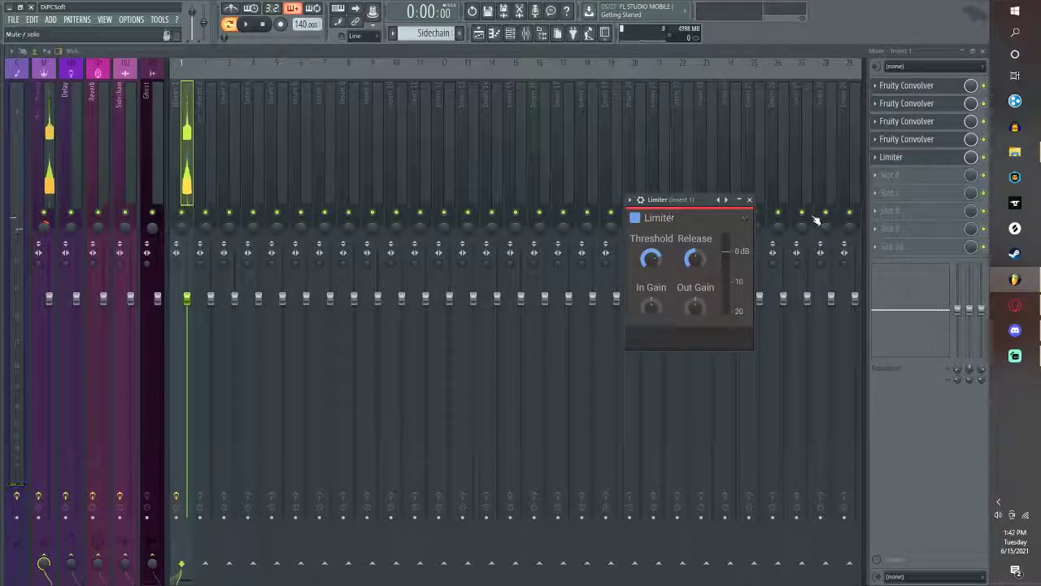
Add Fruity Reeverb 2 in slot 6 after the Limiter and set a larger room size with more wet and less dry signal.
click(895, 175)
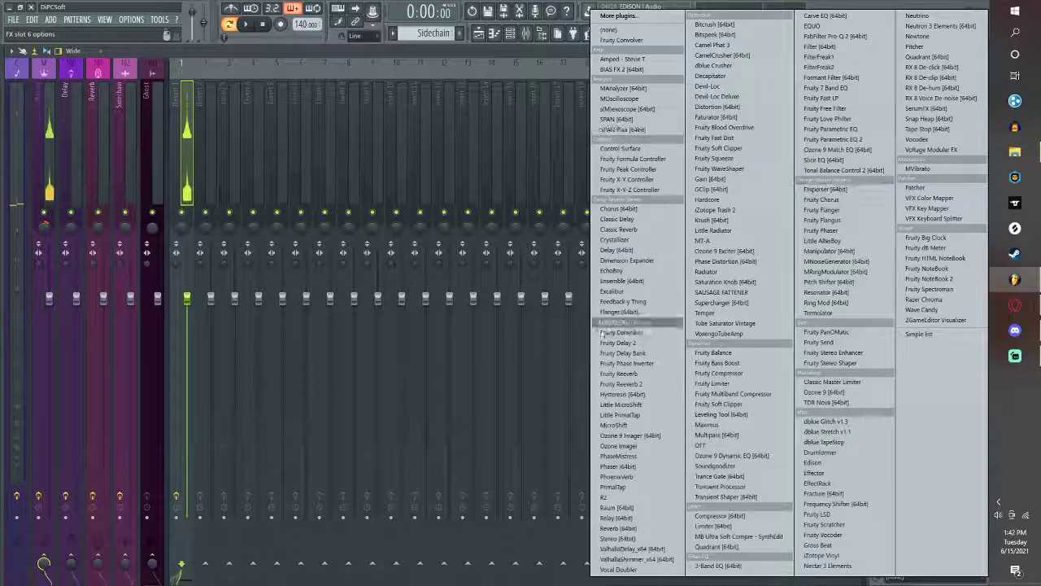
click(621, 387)
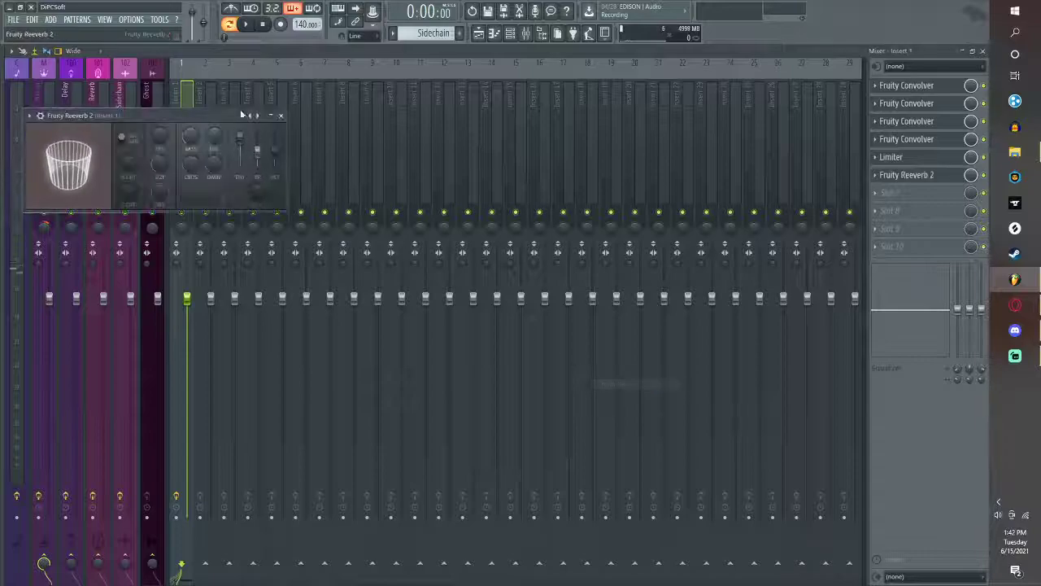
drag(276, 156, 214, 122)
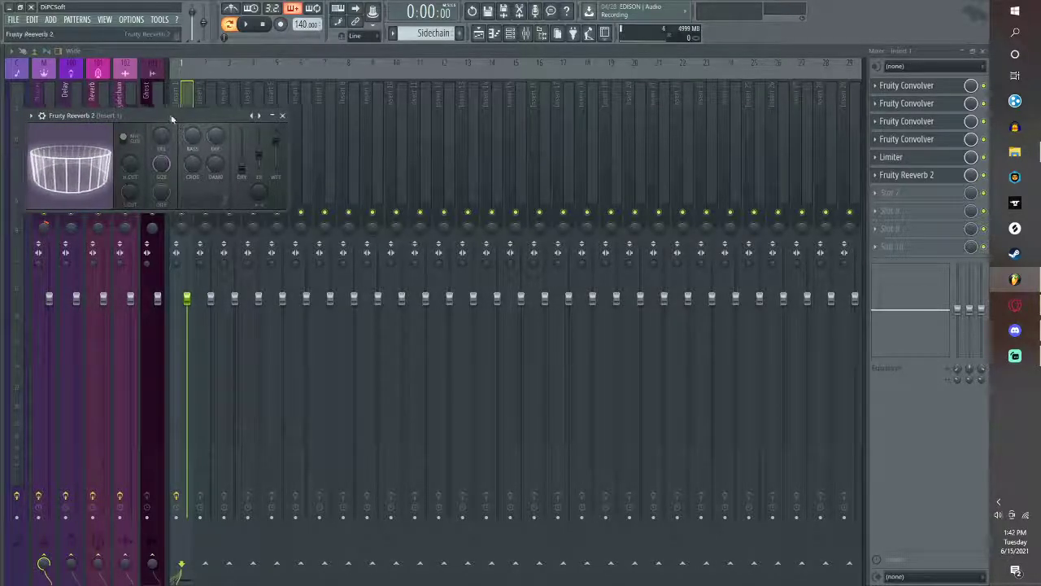
drag(168, 119, 395, 192)
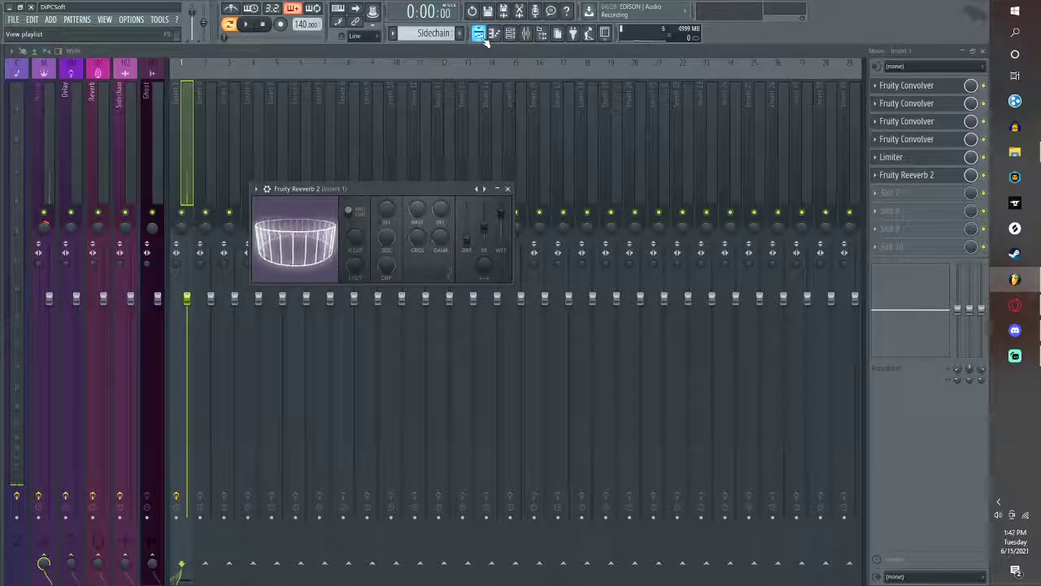
click(672, 161)
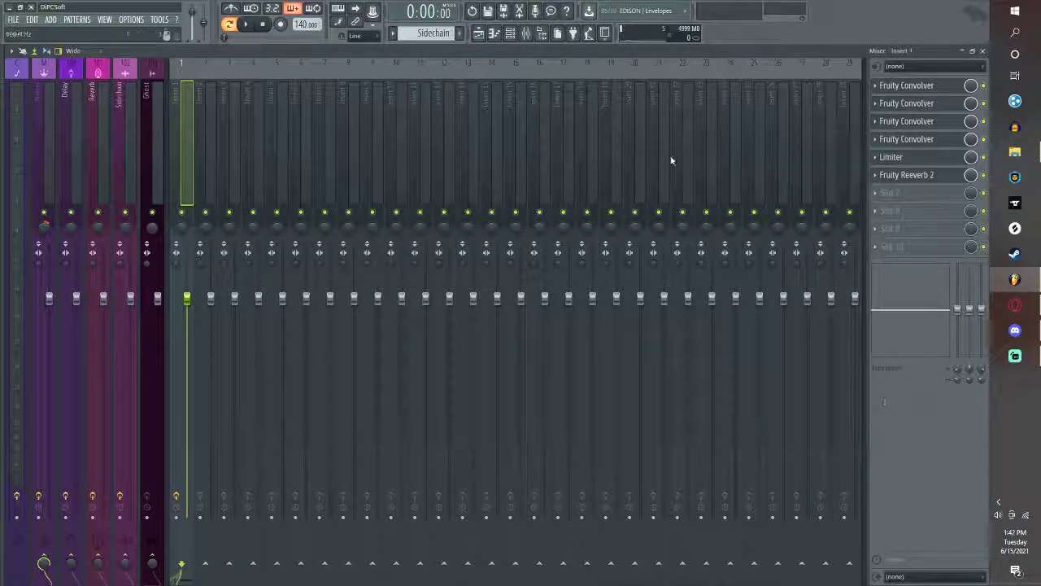
Show the playlist and look through the Packs and Drums (ModeAudio) sample folders in the browser.
click(480, 34)
mouse_move(20, 322)
scroll(36, 343, up, 3)
click(33, 347)
scroll(31, 348, up, 2)
mouse_move(28, 379)
scroll(34, 366, up, 10)
scroll(48, 358, up, 15)
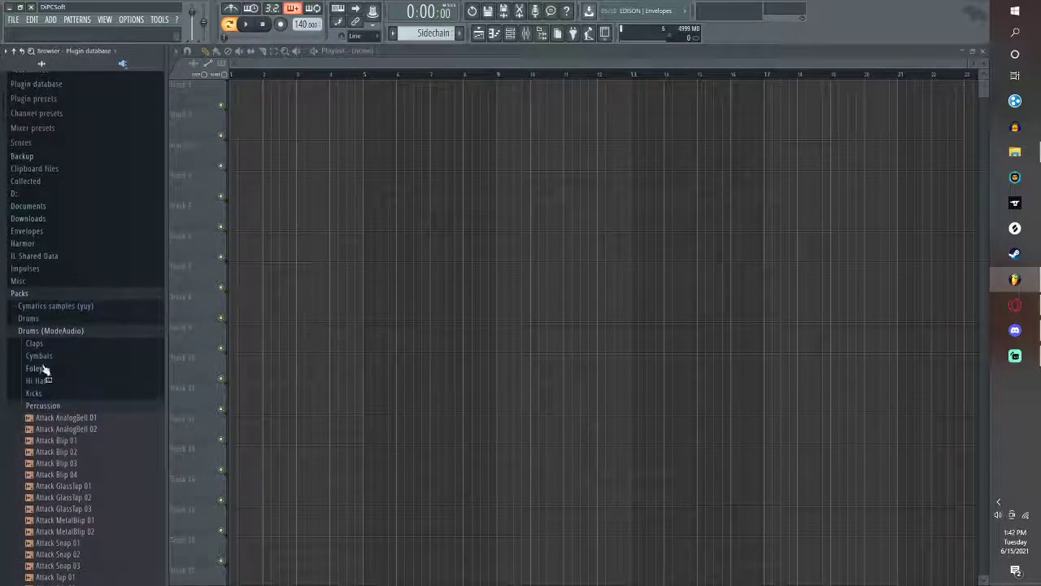
click(33, 328)
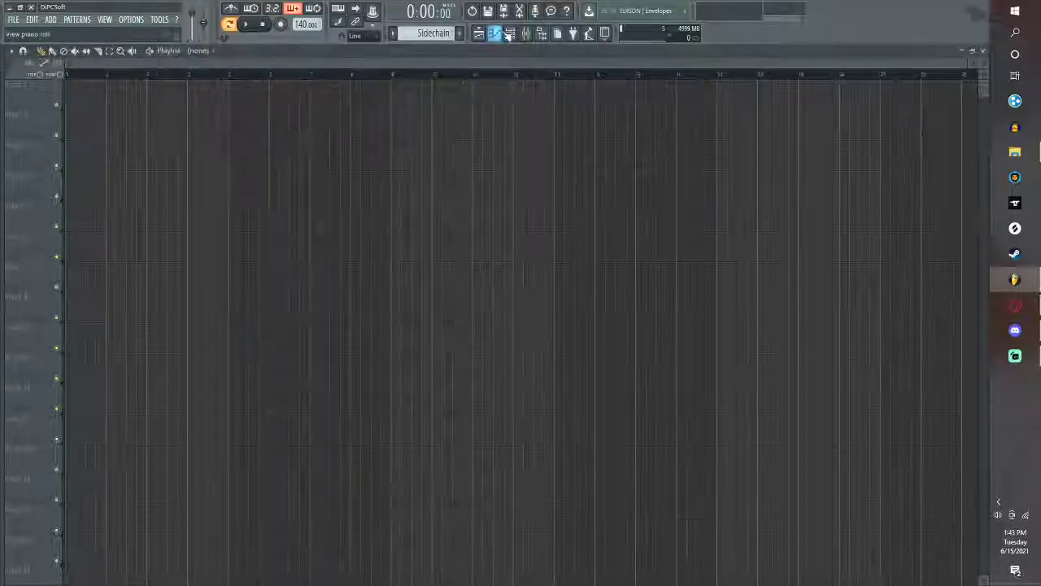
Return to the mixer and open the first Fruity Convolver on Insert 1 to view its impulse.
click(526, 33)
click(942, 92)
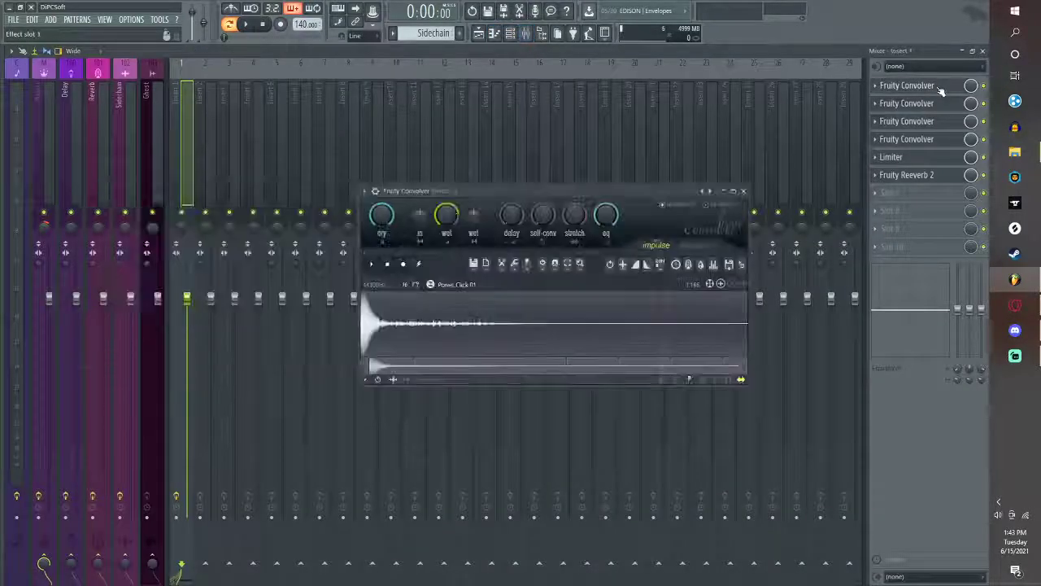
mouse_move(513, 190)
mouse_down()
mouse_move(380, 282)
mouse_move(550, 149)
mouse_move(666, 249)
mouse_move(480, 183)
mouse_move(504, 177)
mouse_up()
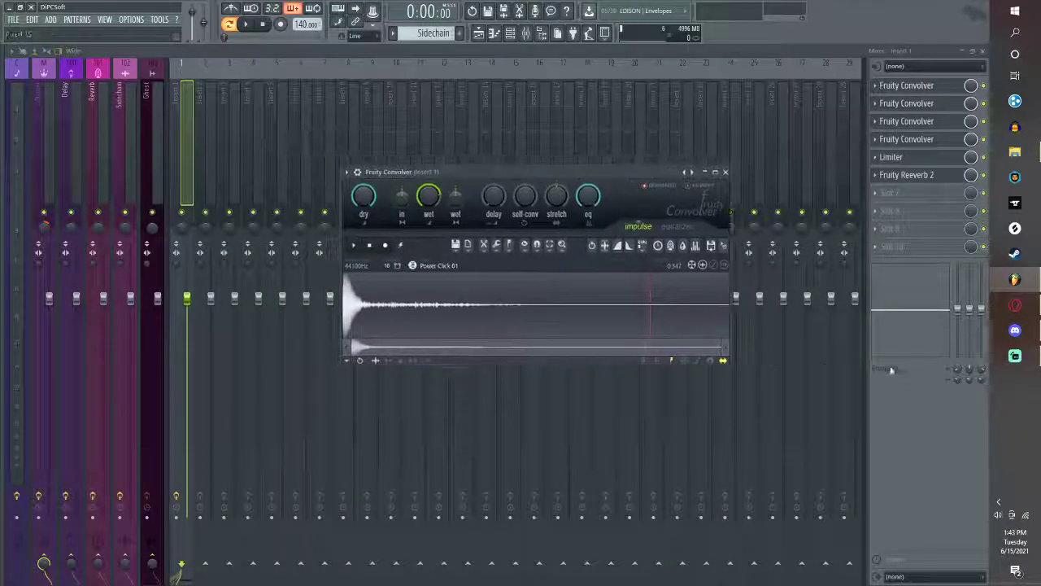